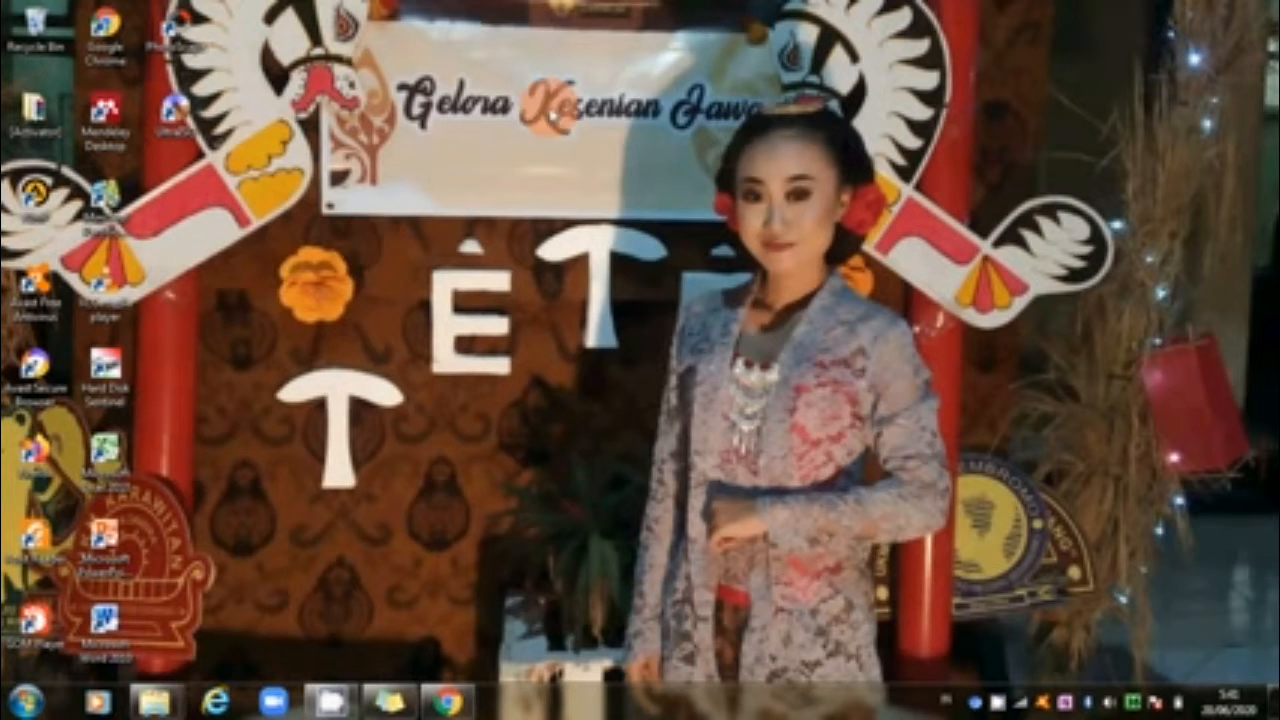
# Switch to Chrome, search the web for "google classroom" and open the Google Classroom site from the results
pyautogui.click(447, 700)
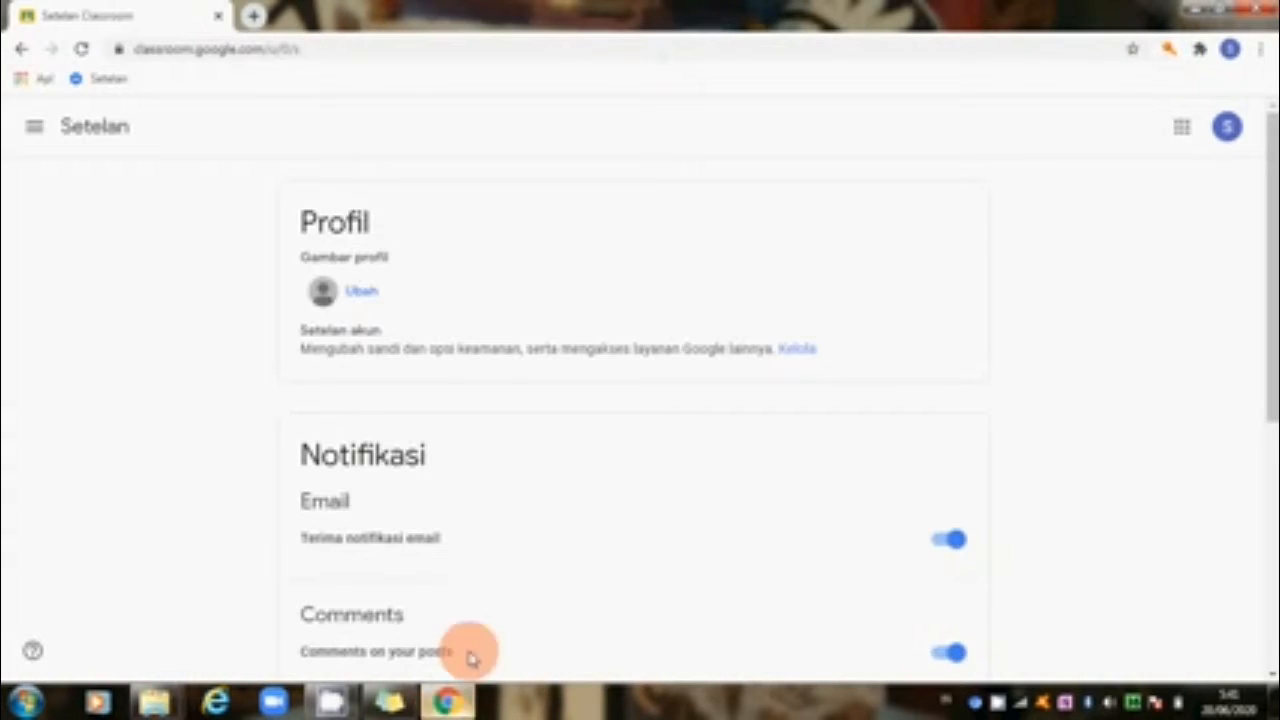
pyautogui.click(203, 47)
pyautogui.press('BackSpace')
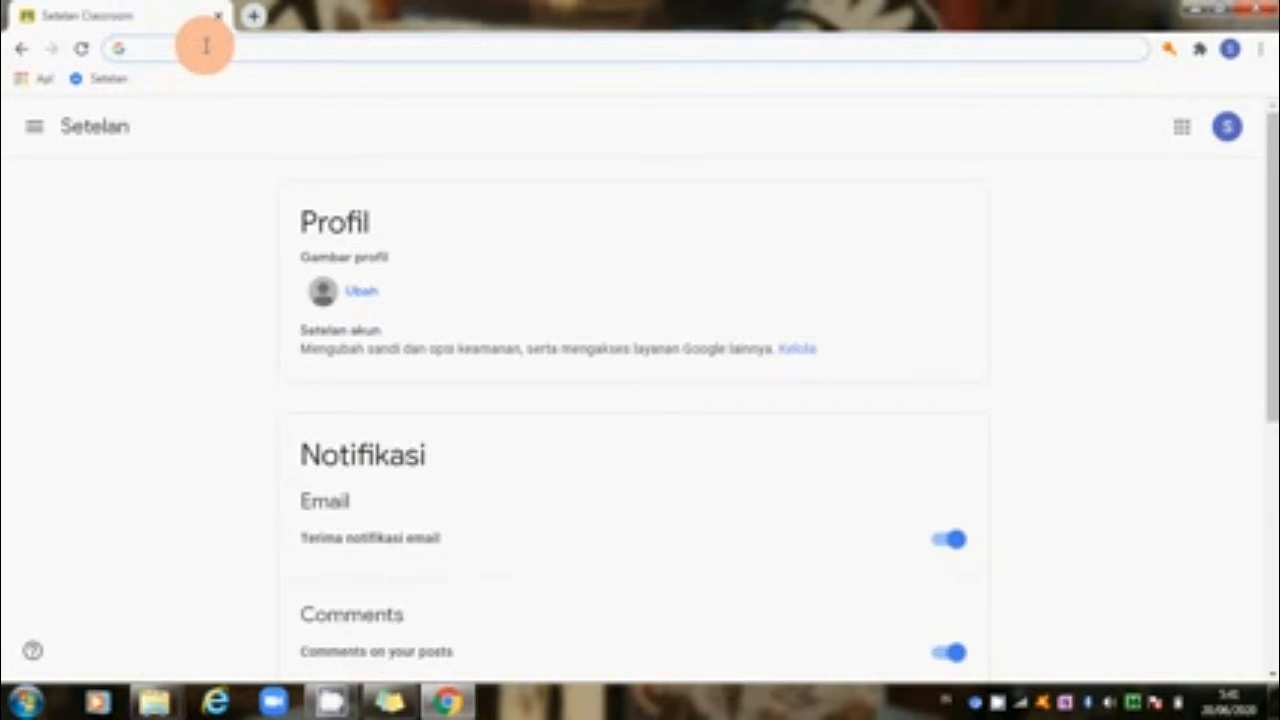
pyautogui.write('G')
pyautogui.write('OGOL')
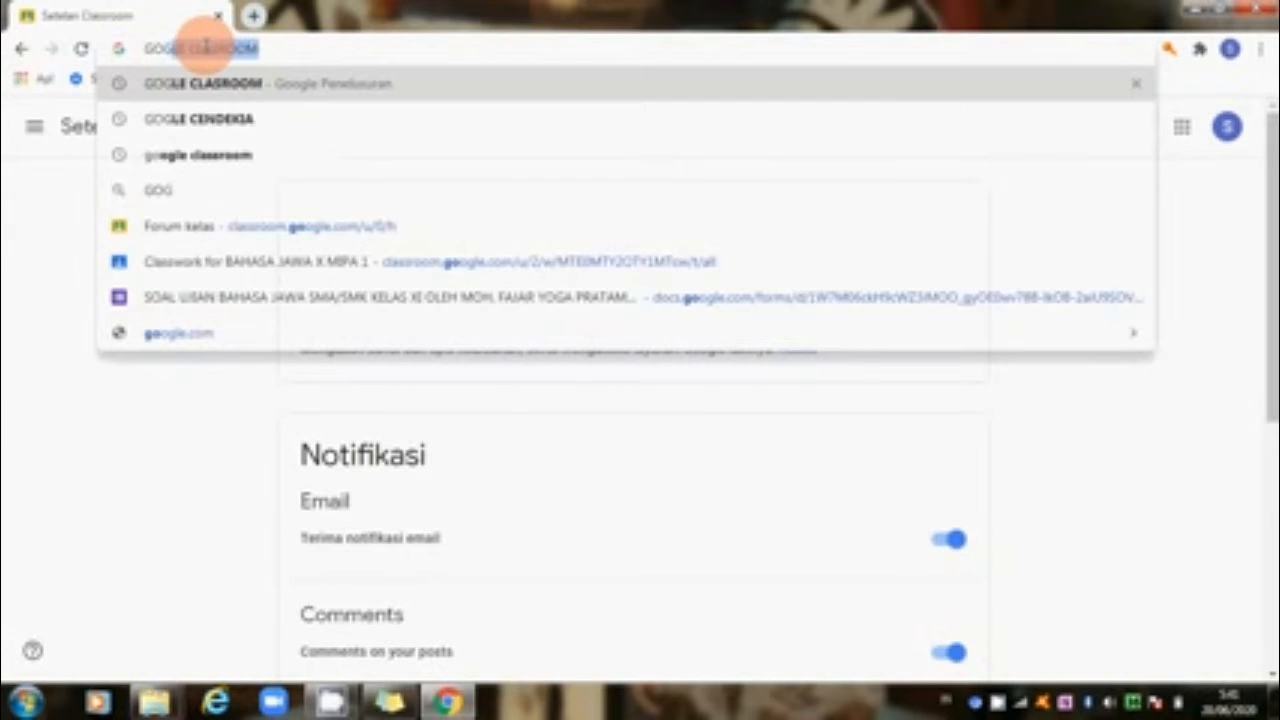
pyautogui.press('BackSpace')
pyautogui.press('BackSpace')
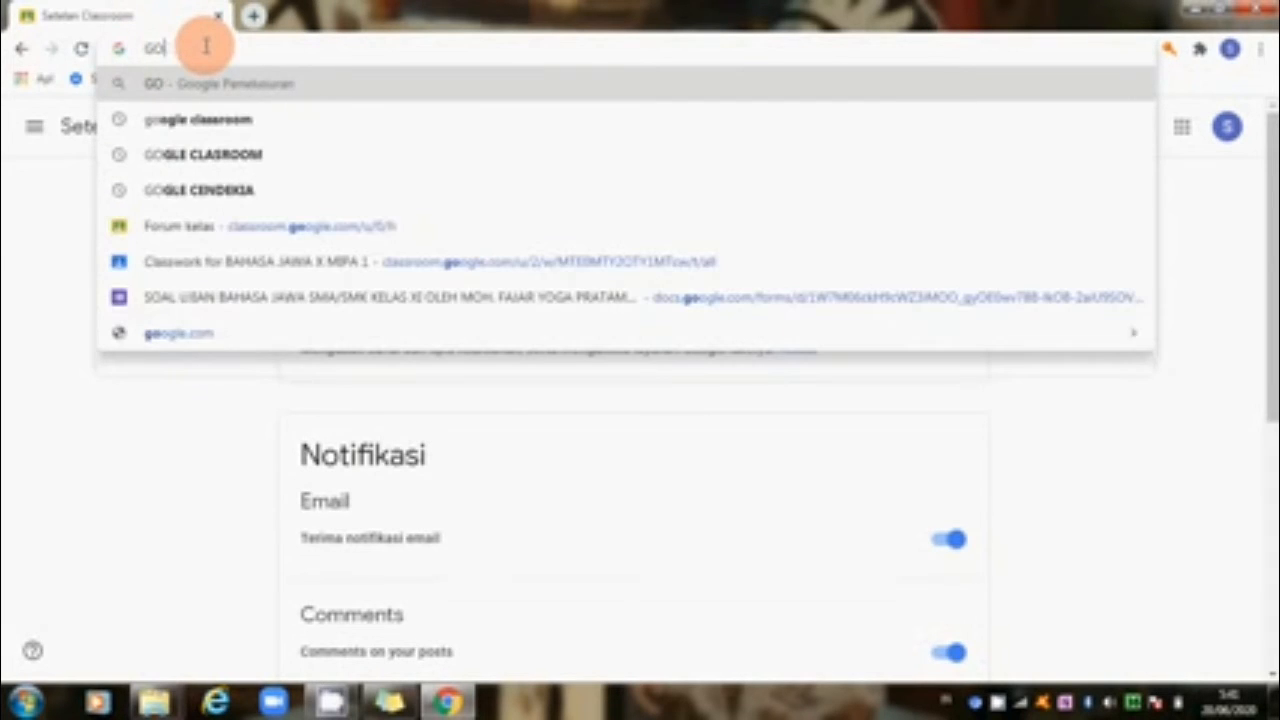
pyautogui.click(181, 128)
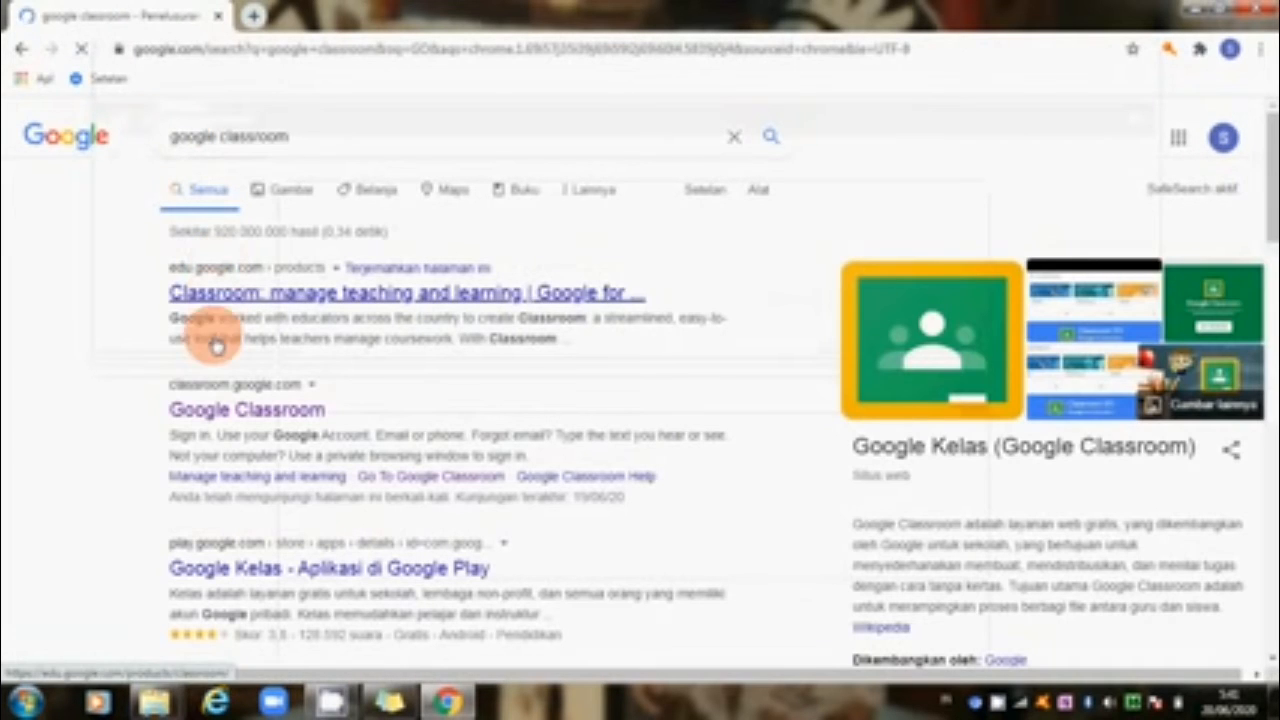
pyautogui.click(207, 418)
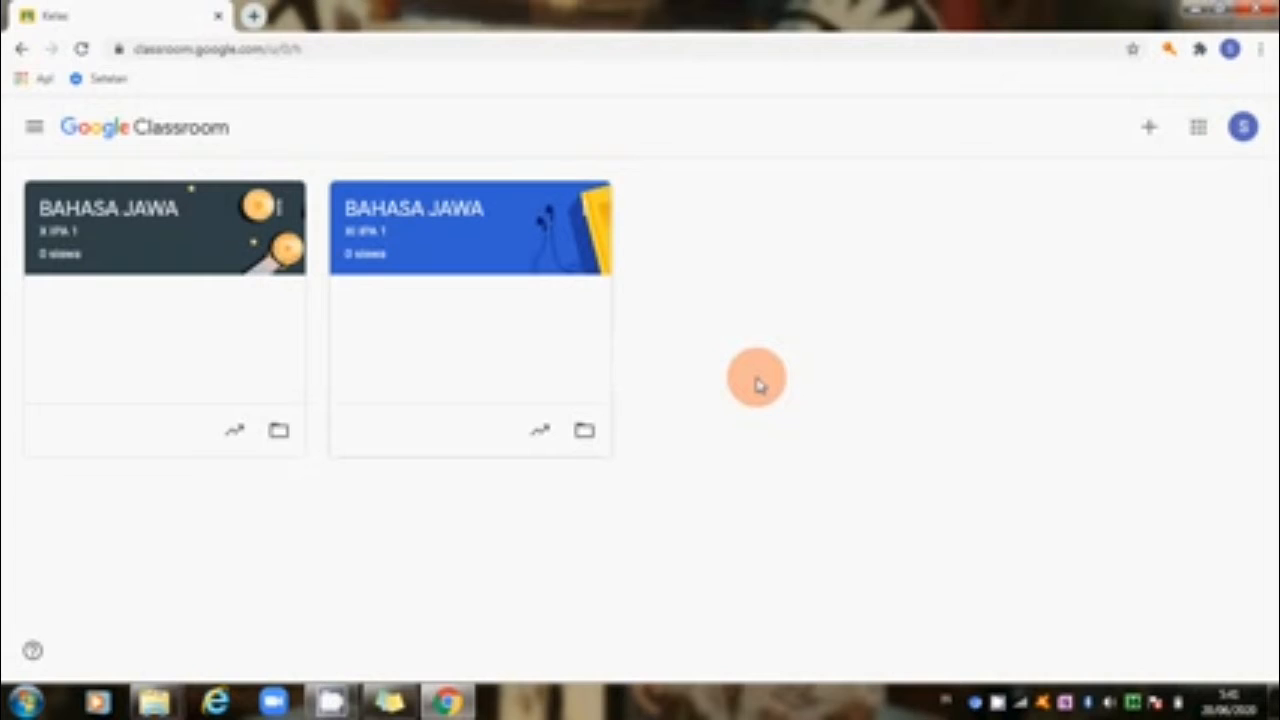
# View the list of signed-in Google accounts to check which one is active in Classroom
pyautogui.click(1245, 143)
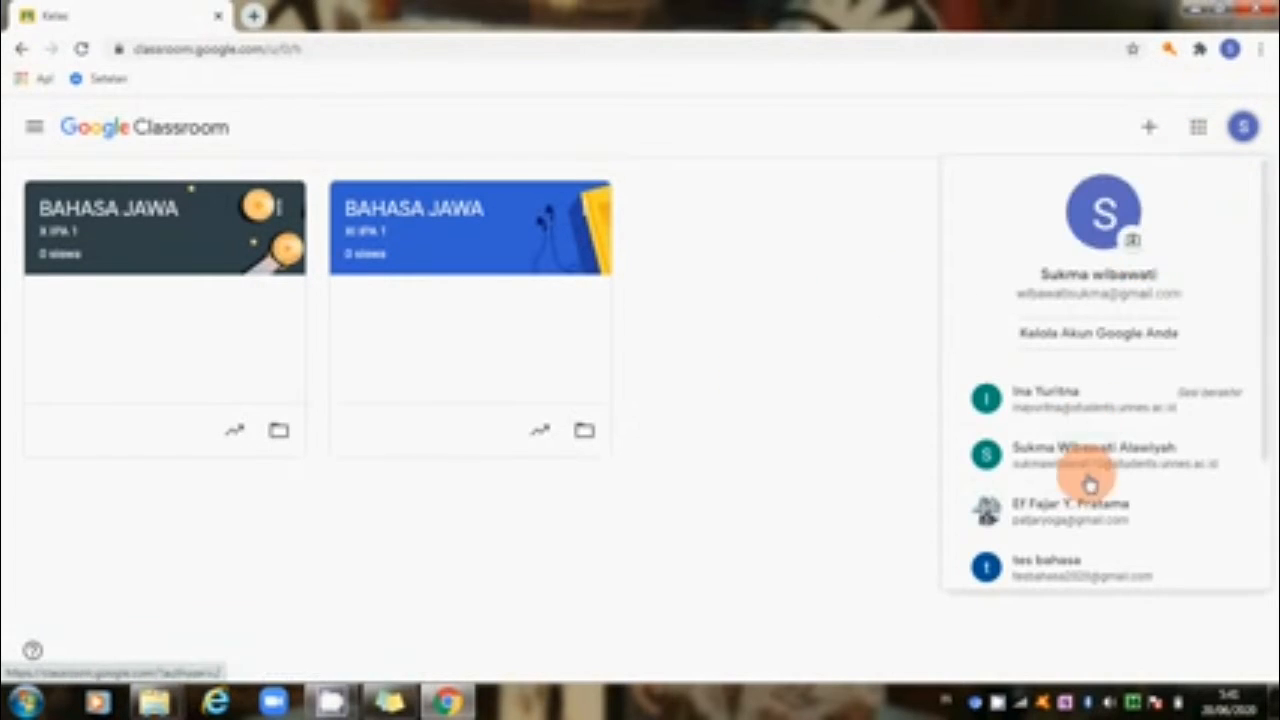
pyautogui.click(888, 490)
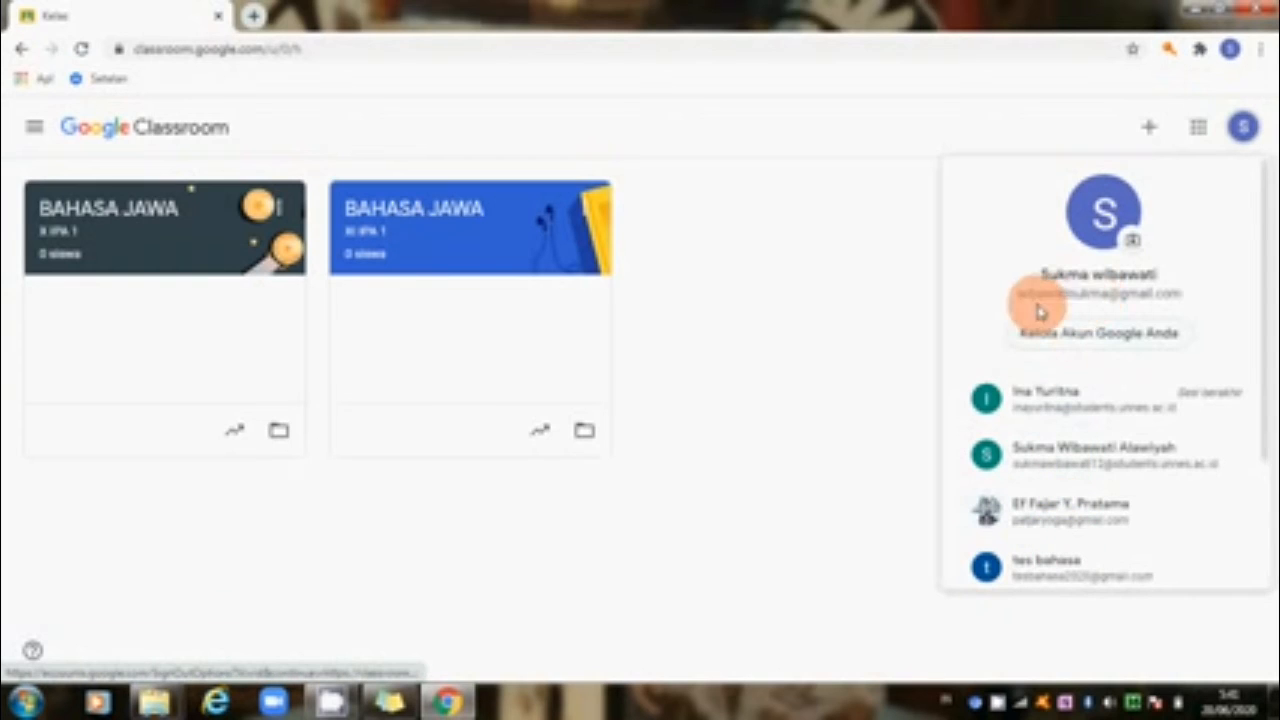
pyautogui.click(897, 395)
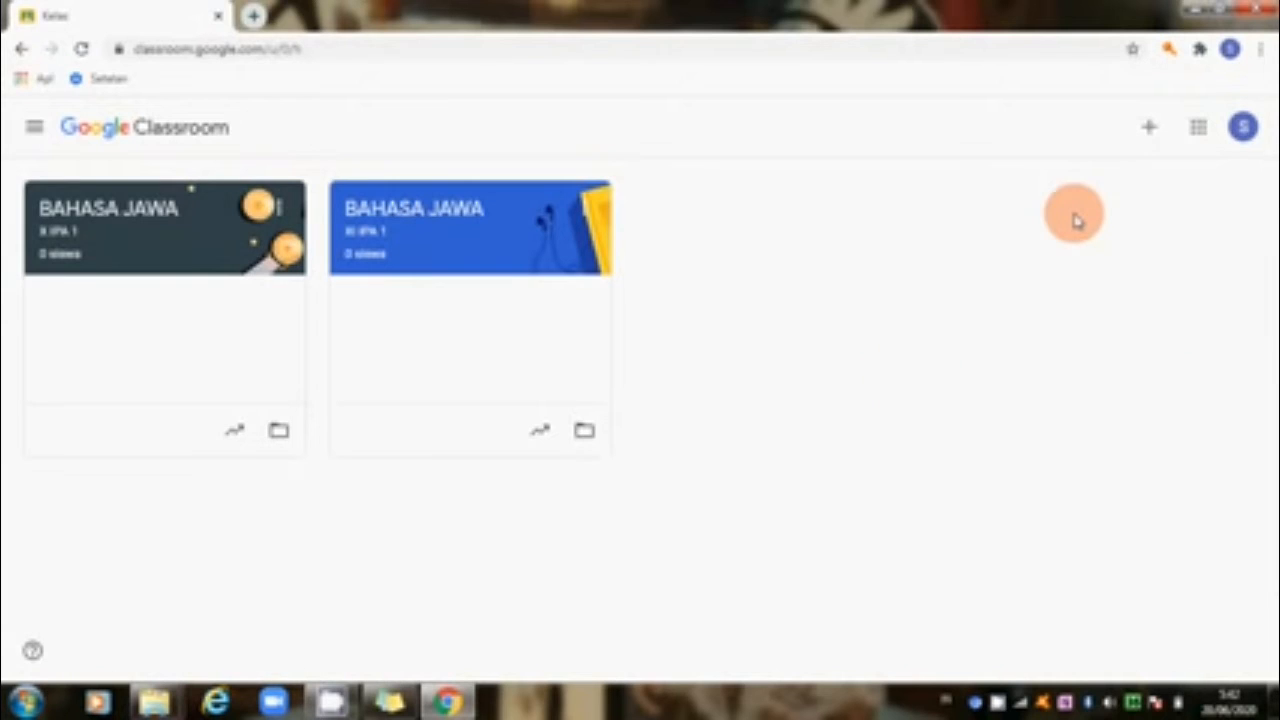
# Start creating a new class and accept the notice about using Classroom at a school with students
pyautogui.click(1148, 127)
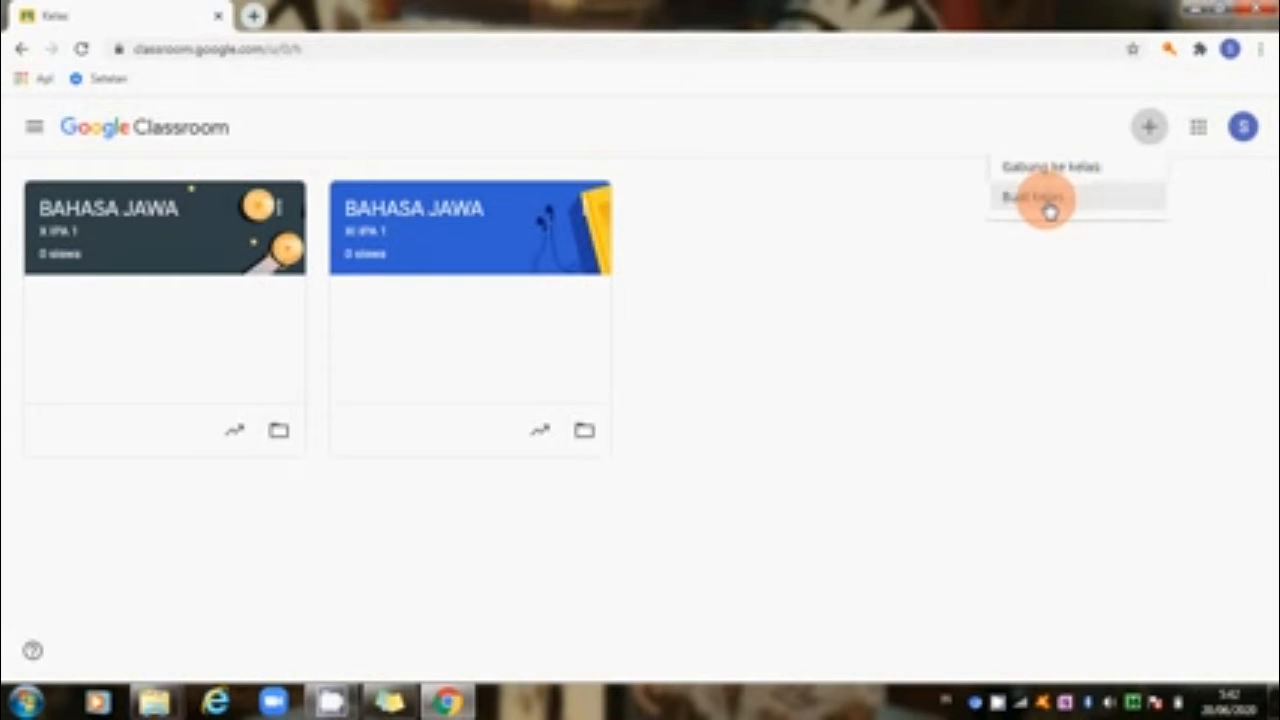
pyautogui.click(1048, 206)
pyautogui.click(1047, 206)
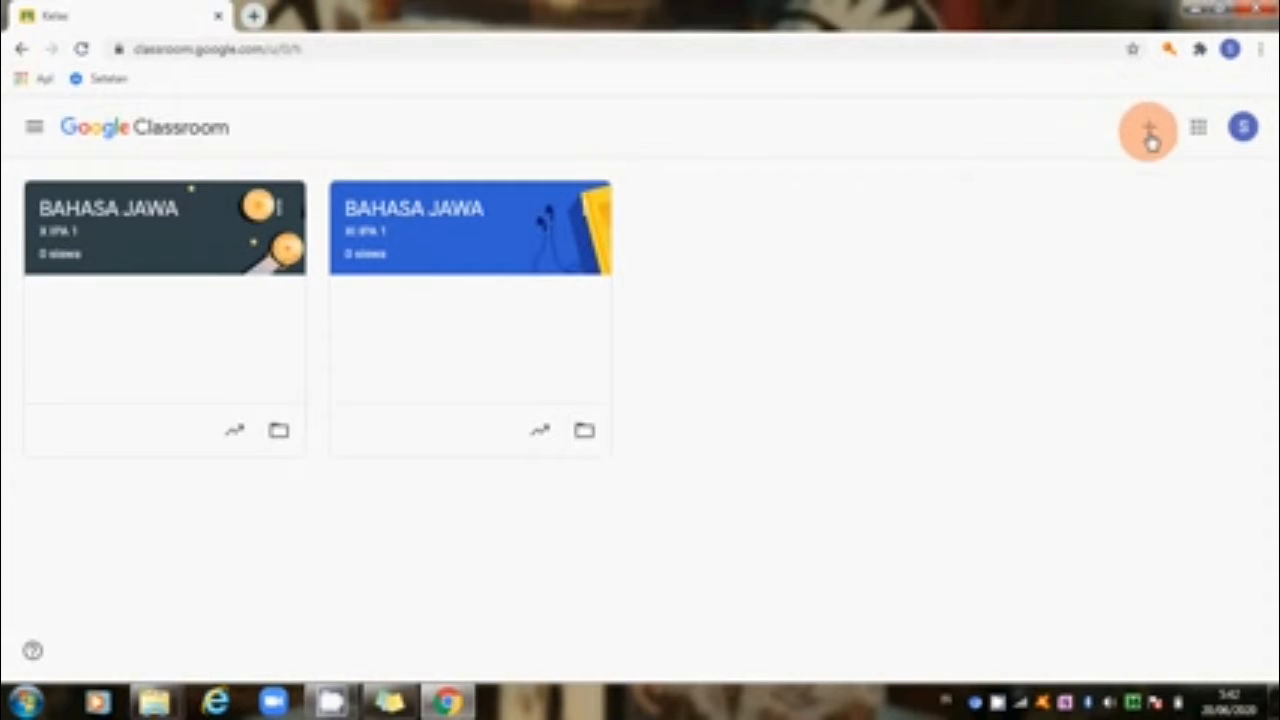
pyautogui.click(1147, 128)
pyautogui.click(1074, 203)
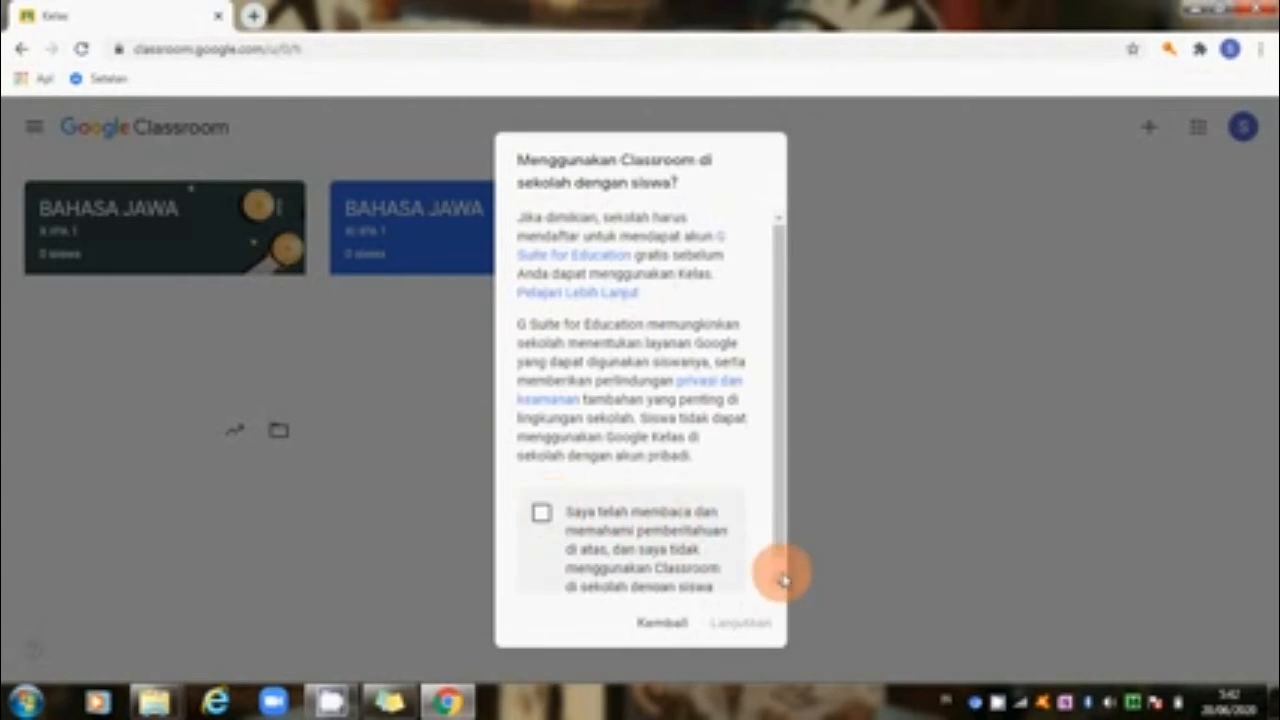
pyautogui.scroll(-1, 780, 585)
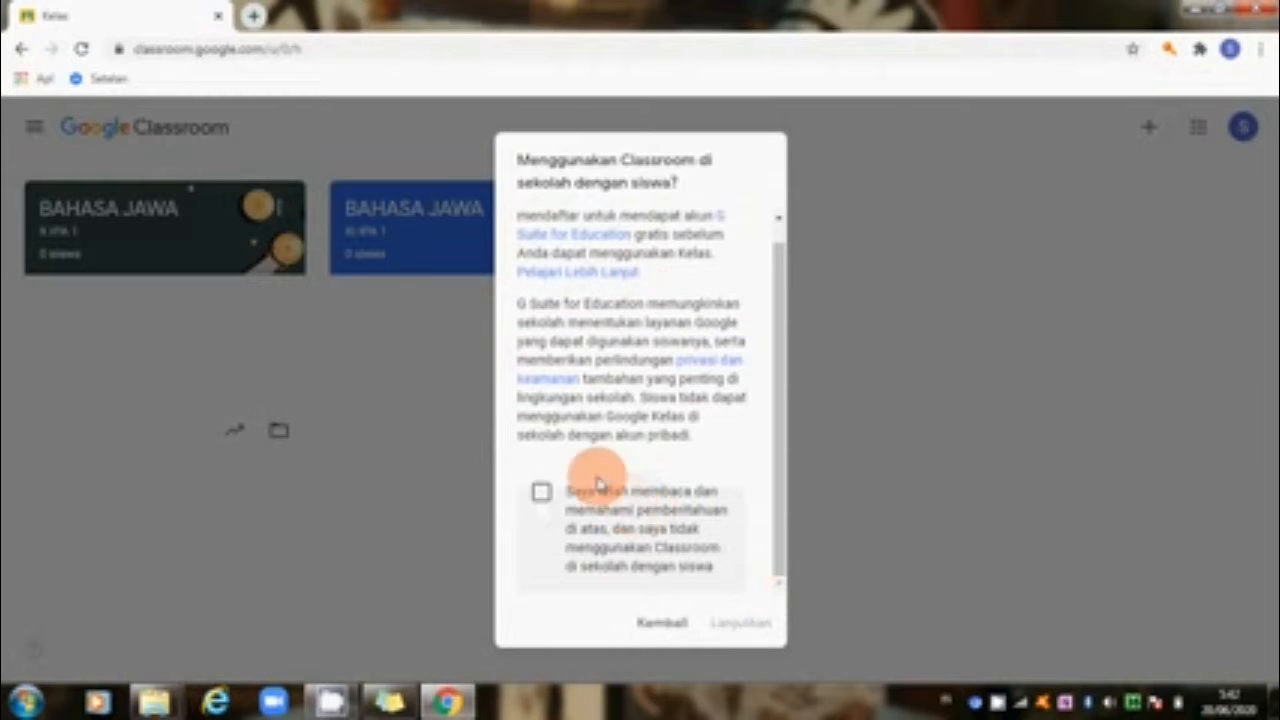
pyautogui.click(542, 494)
pyautogui.click(735, 623)
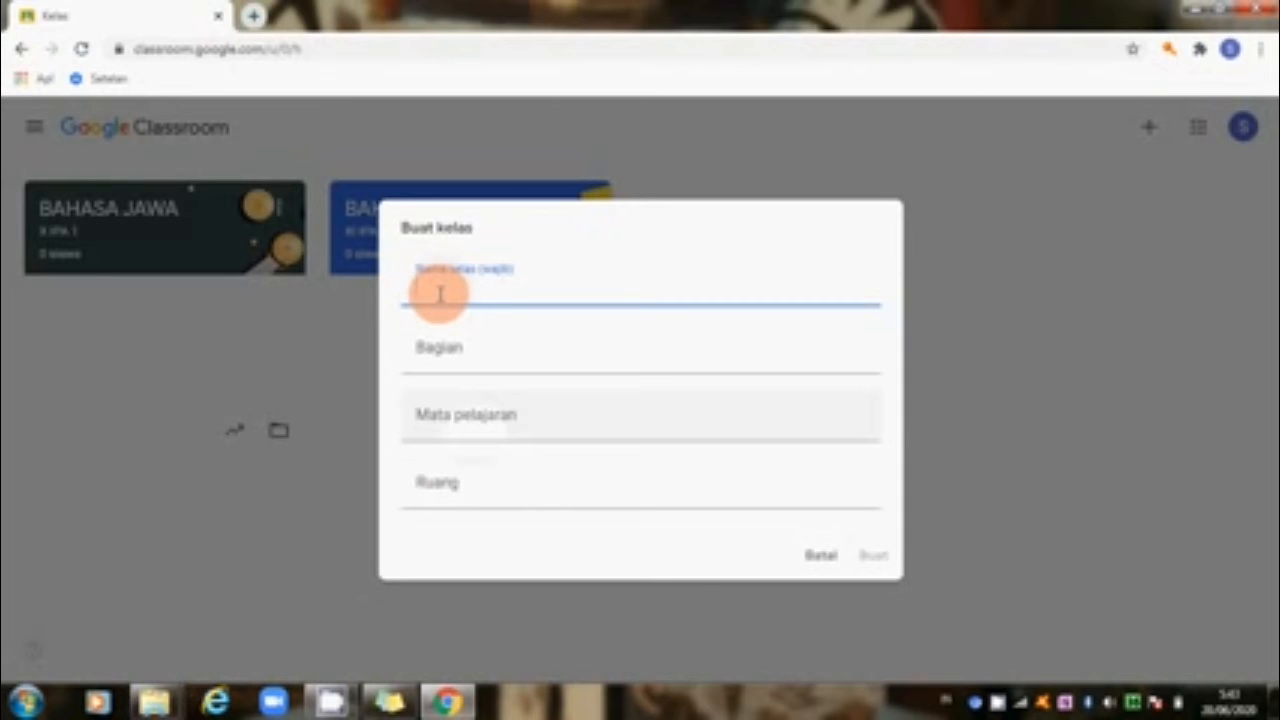
# Create the class with the name BAHASA JAWA and the section X IPS 1, and dismiss the announcement tip
pyautogui.write('B')
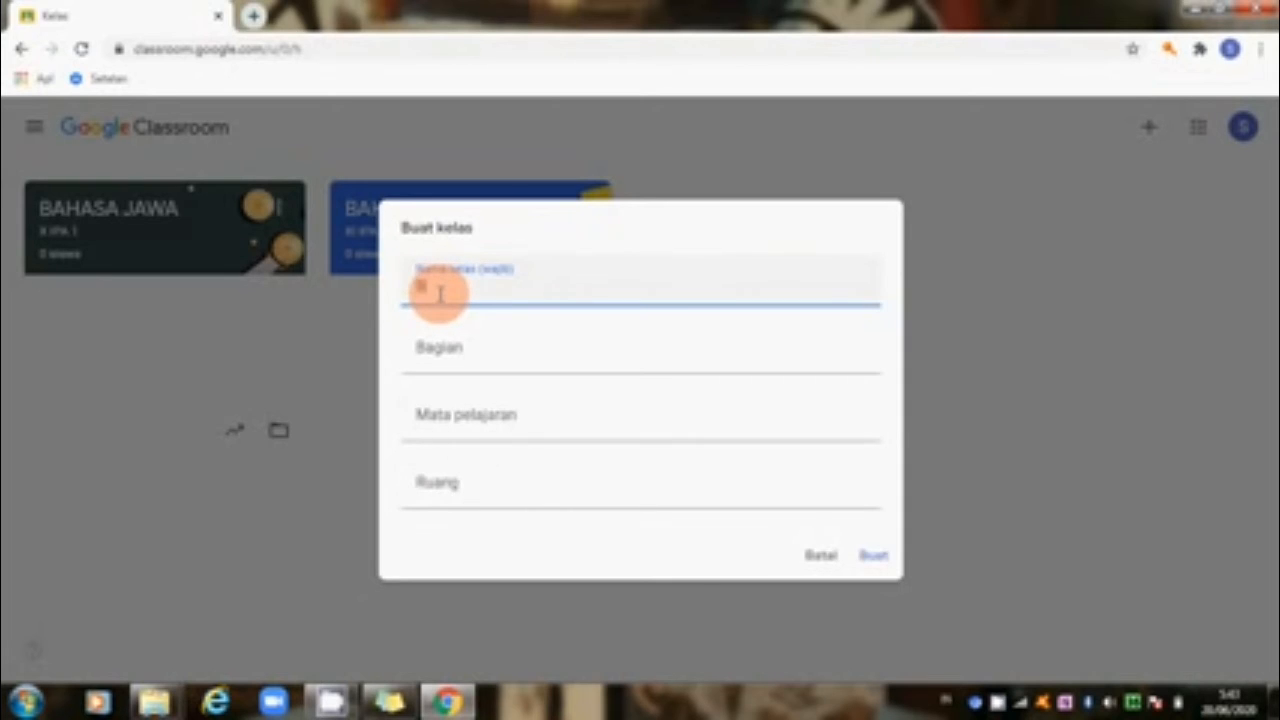
pyautogui.write('AHASA JAWA')
pyautogui.click(442, 358)
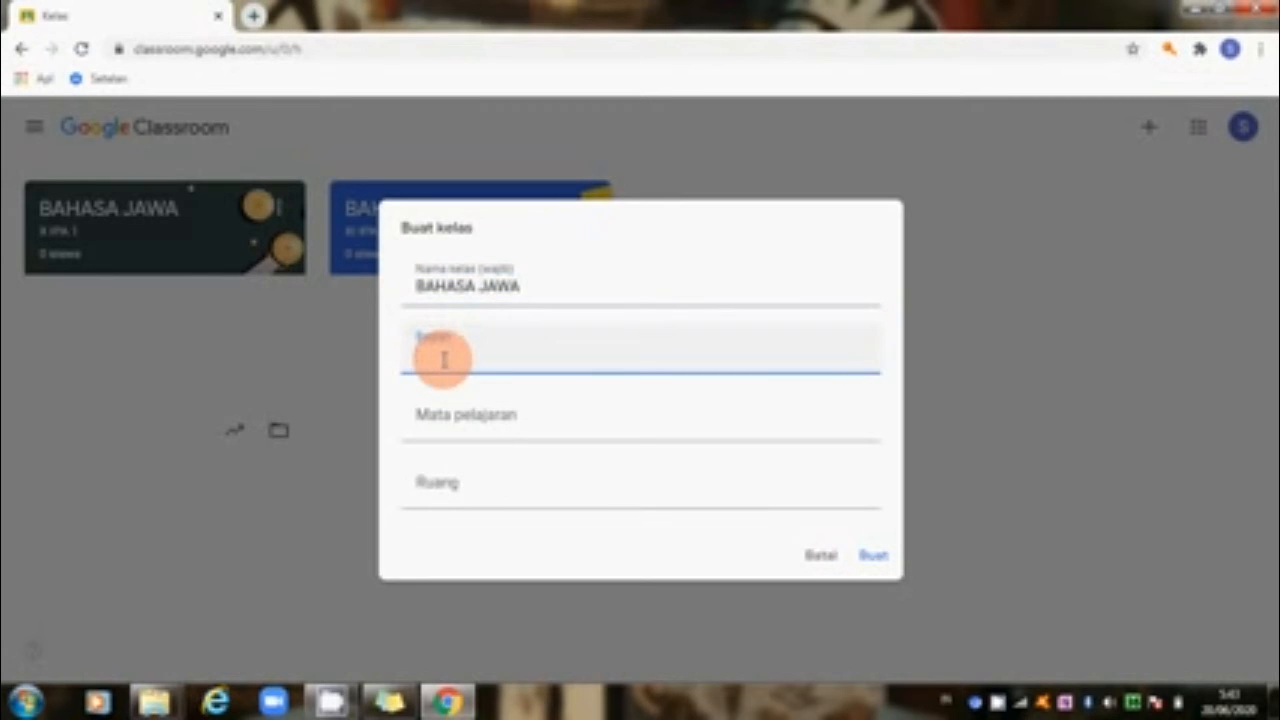
pyautogui.write('X IPS G')
pyautogui.press('BackSpace')
pyautogui.write('1')
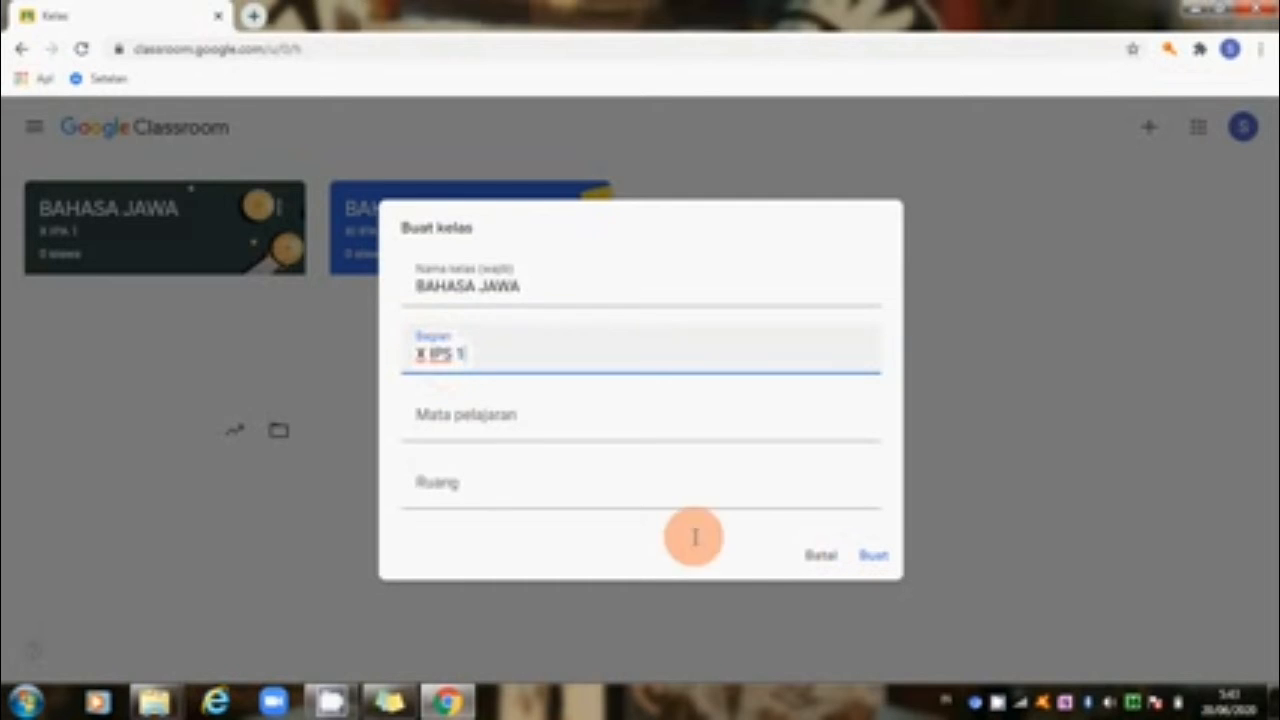
pyautogui.click(874, 556)
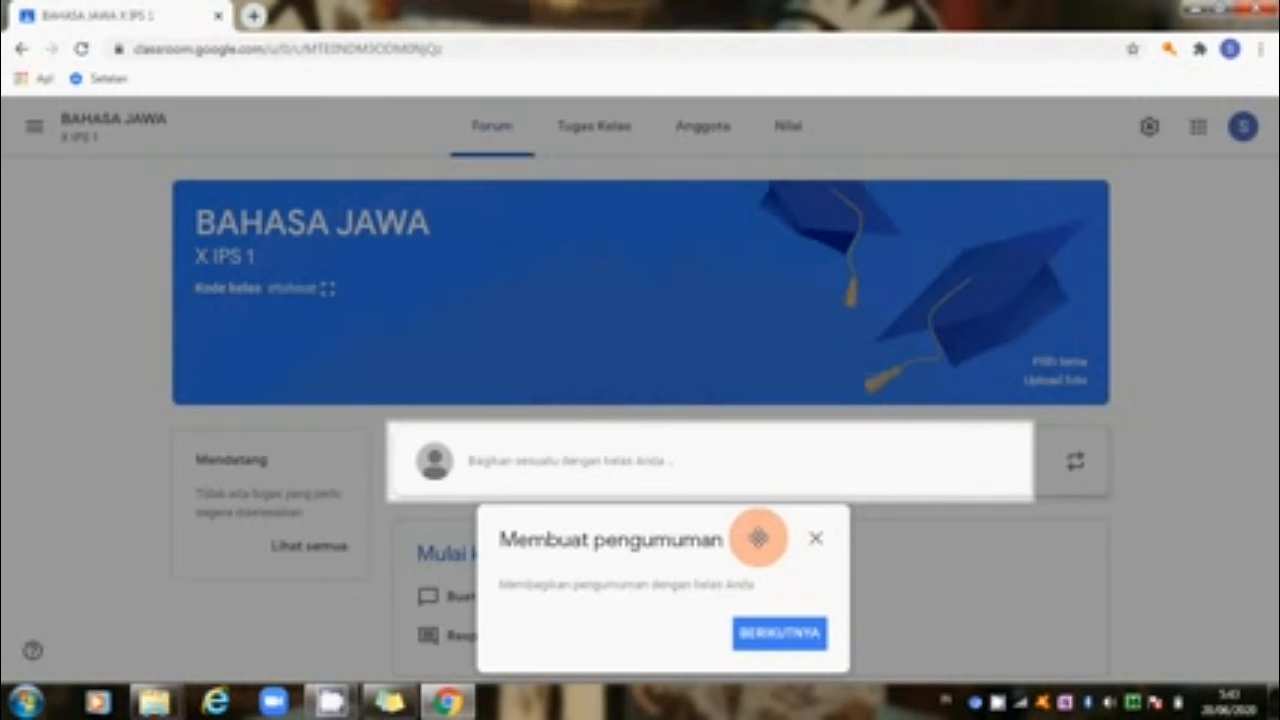
pyautogui.click(814, 539)
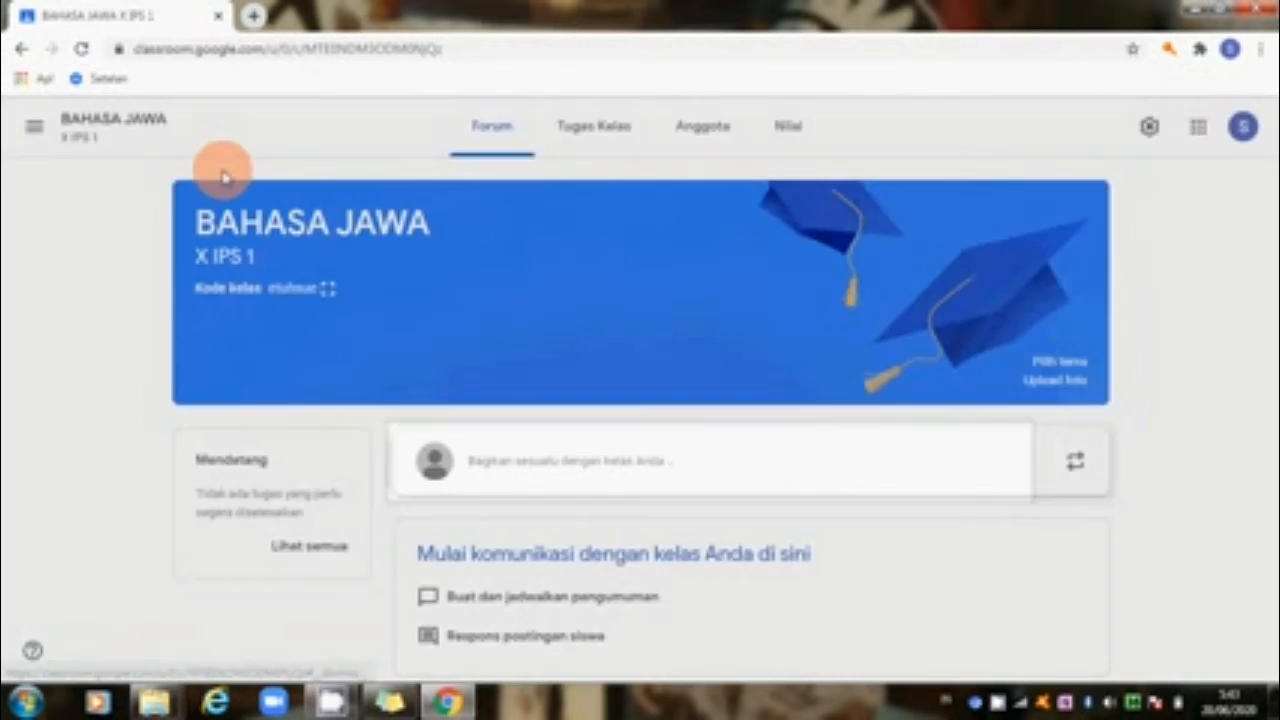
# Display the class code of BAHASA JAWA X IPS 1 enlarged and highlight it
pyautogui.click(326, 294)
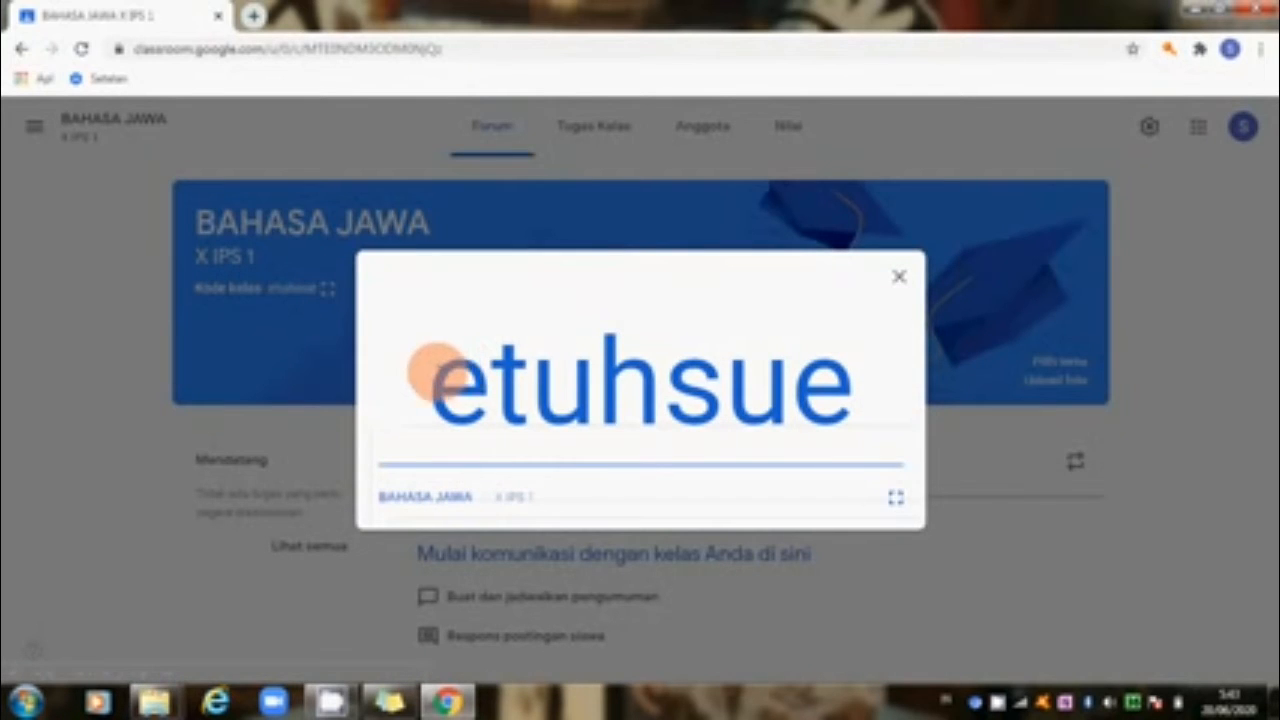
pyautogui.moveTo(425, 368); pyautogui.dragTo(848, 400)
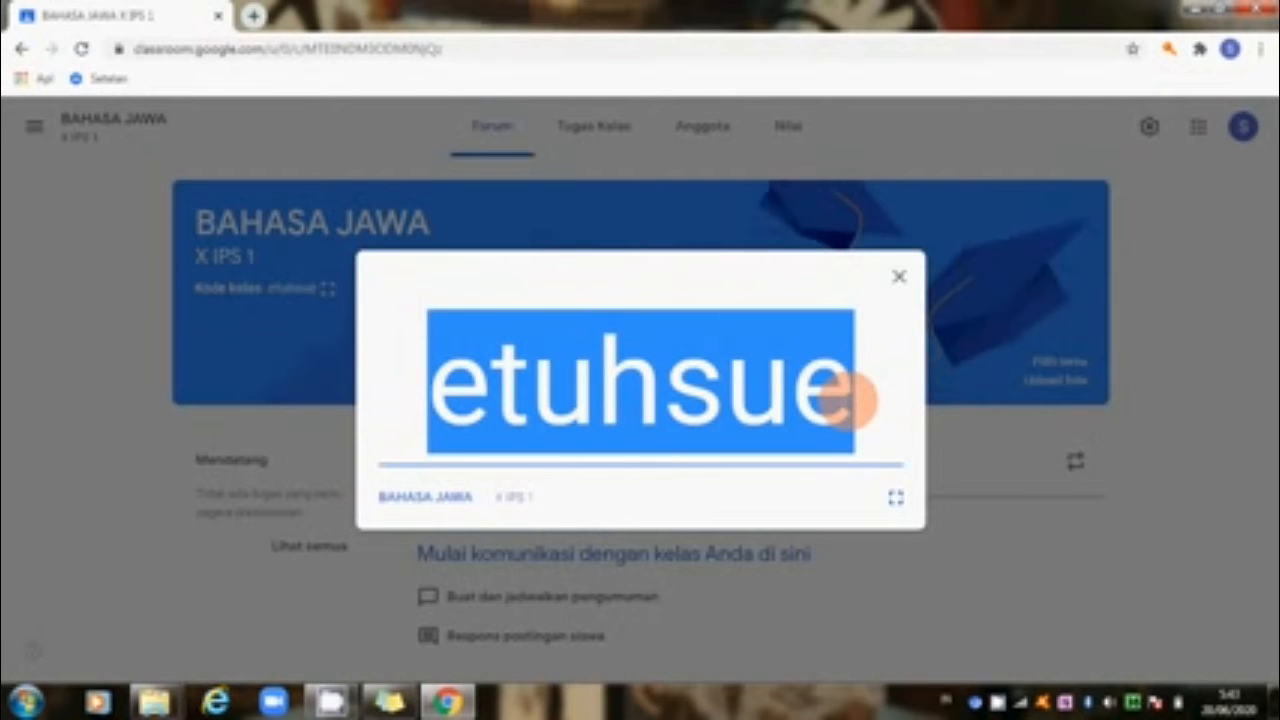
pyautogui.click(900, 282)
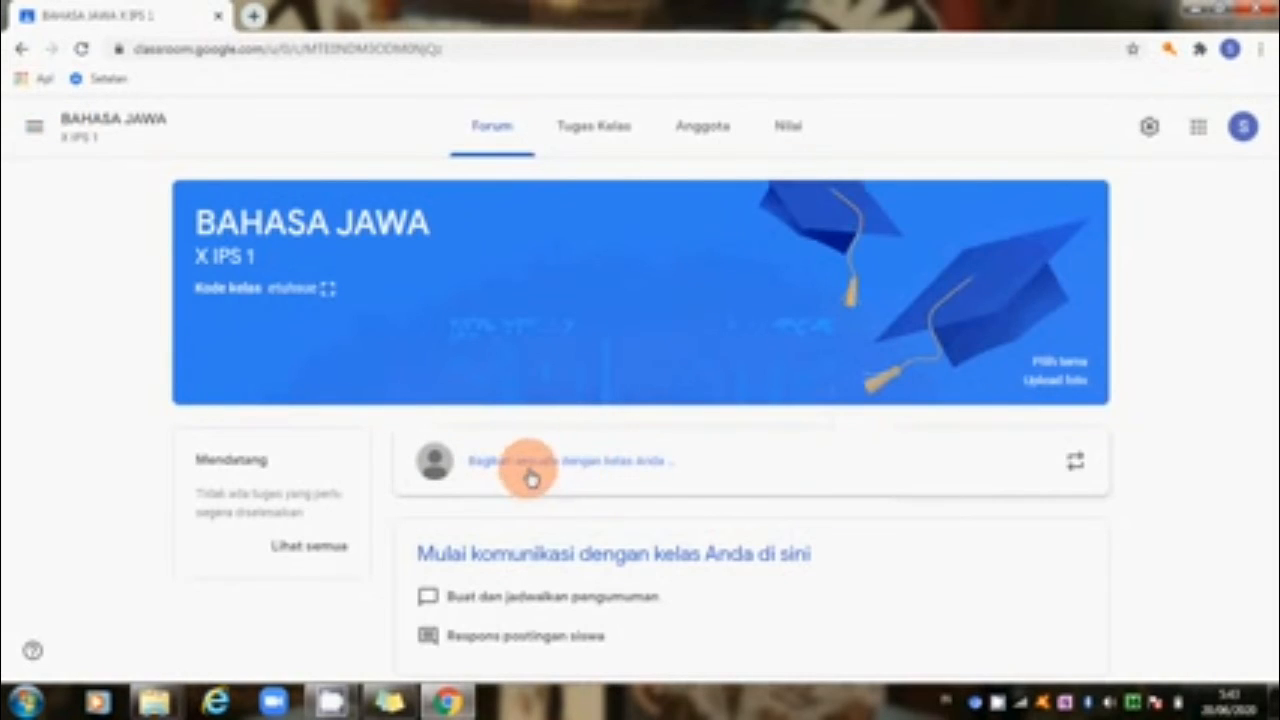
# Post the announcement "sugeng enjing." to all students in the class forum
pyautogui.click(530, 466)
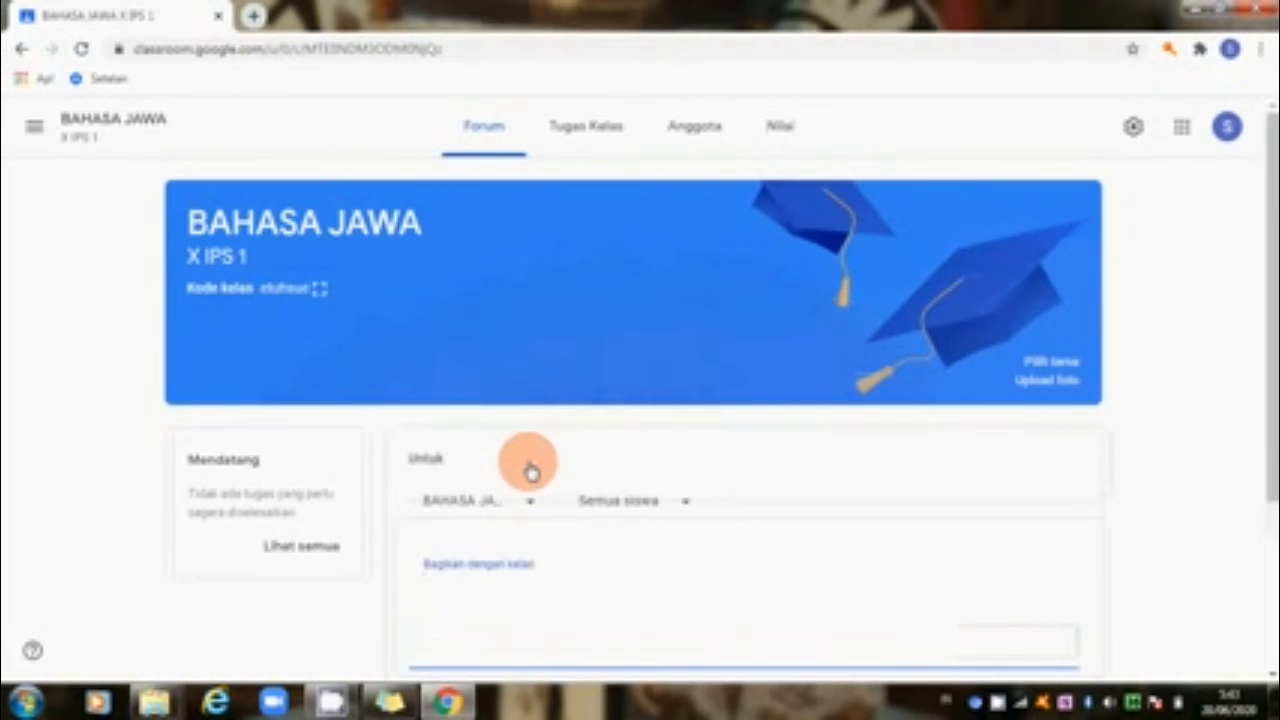
pyautogui.write('S')
pyautogui.write('ug')
pyautogui.write('eng ')
pyautogui.write('enjing.')
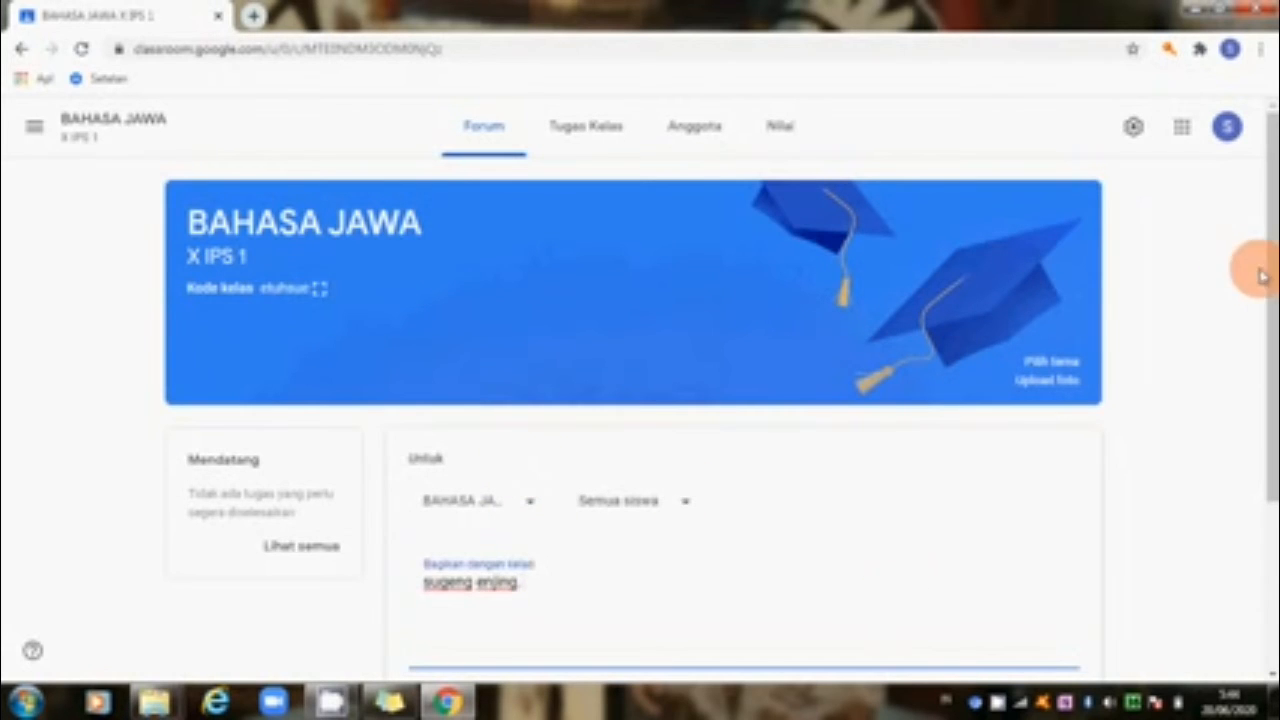
pyautogui.moveTo(1274, 313); pyautogui.dragTo(1274, 408)
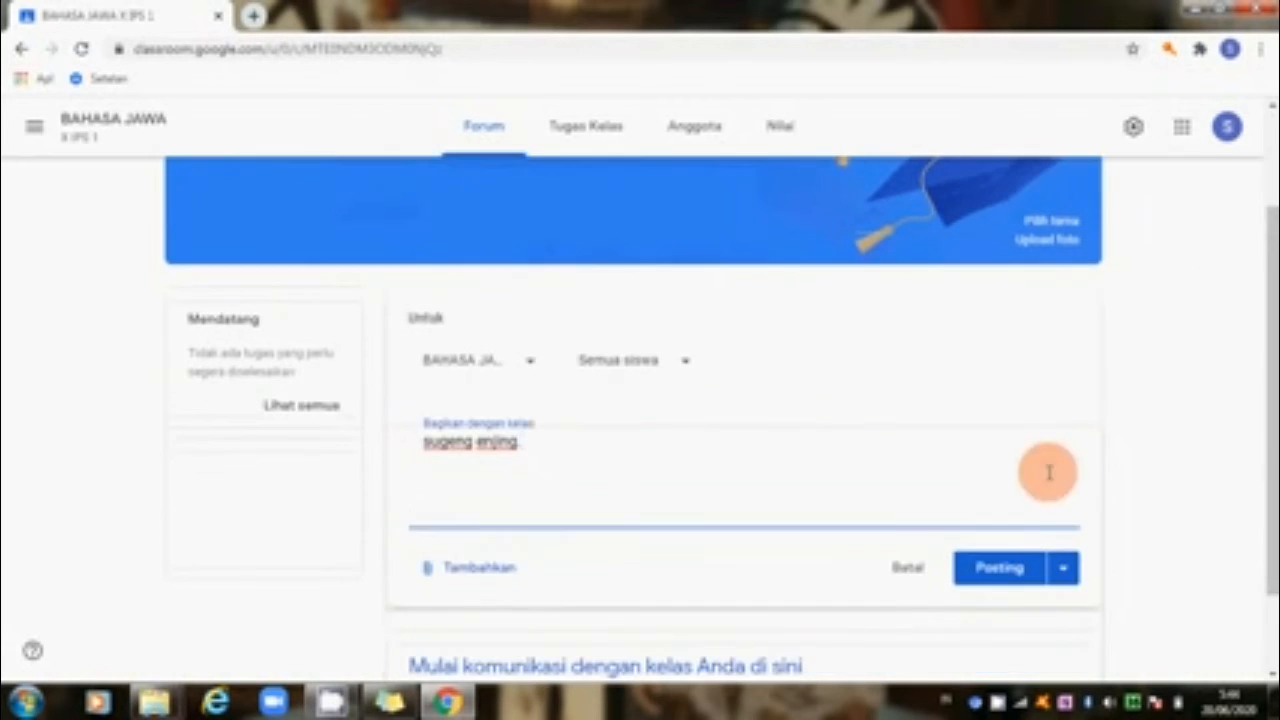
pyautogui.click(1001, 575)
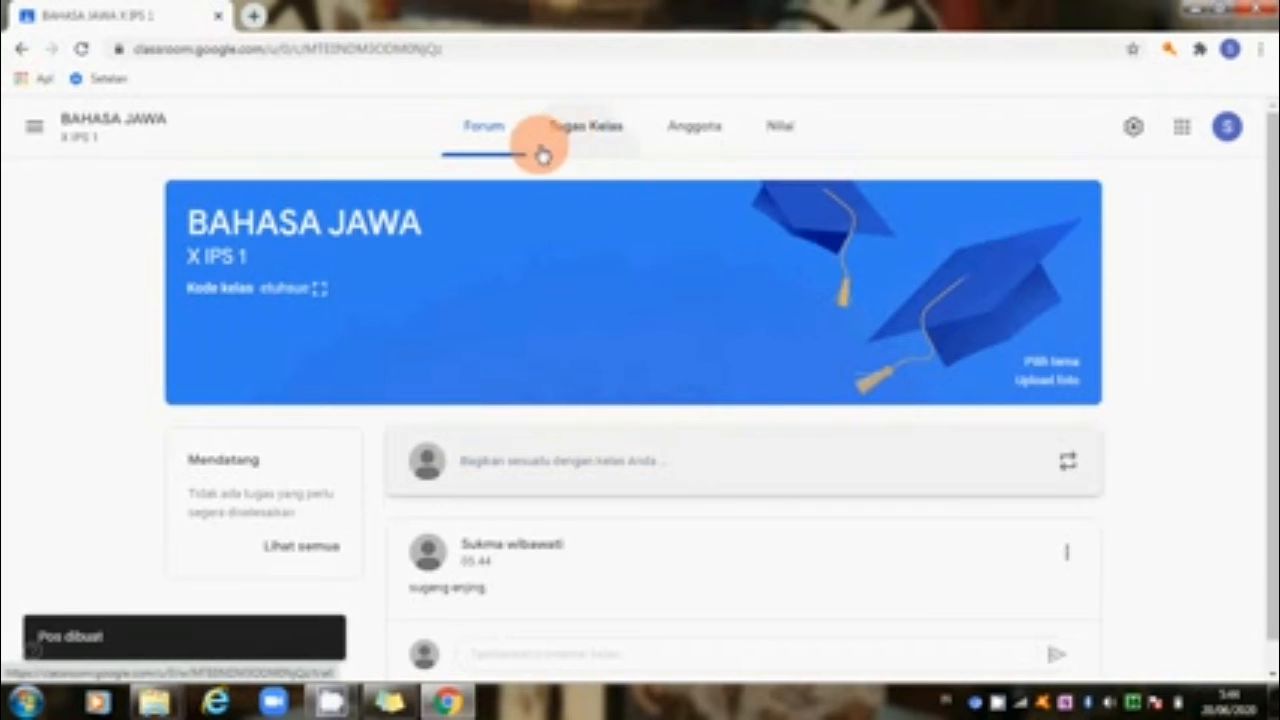
# Start a new assignment (Tugas) in the classwork section and title it AKSARA JAWA
pyautogui.click(588, 140)
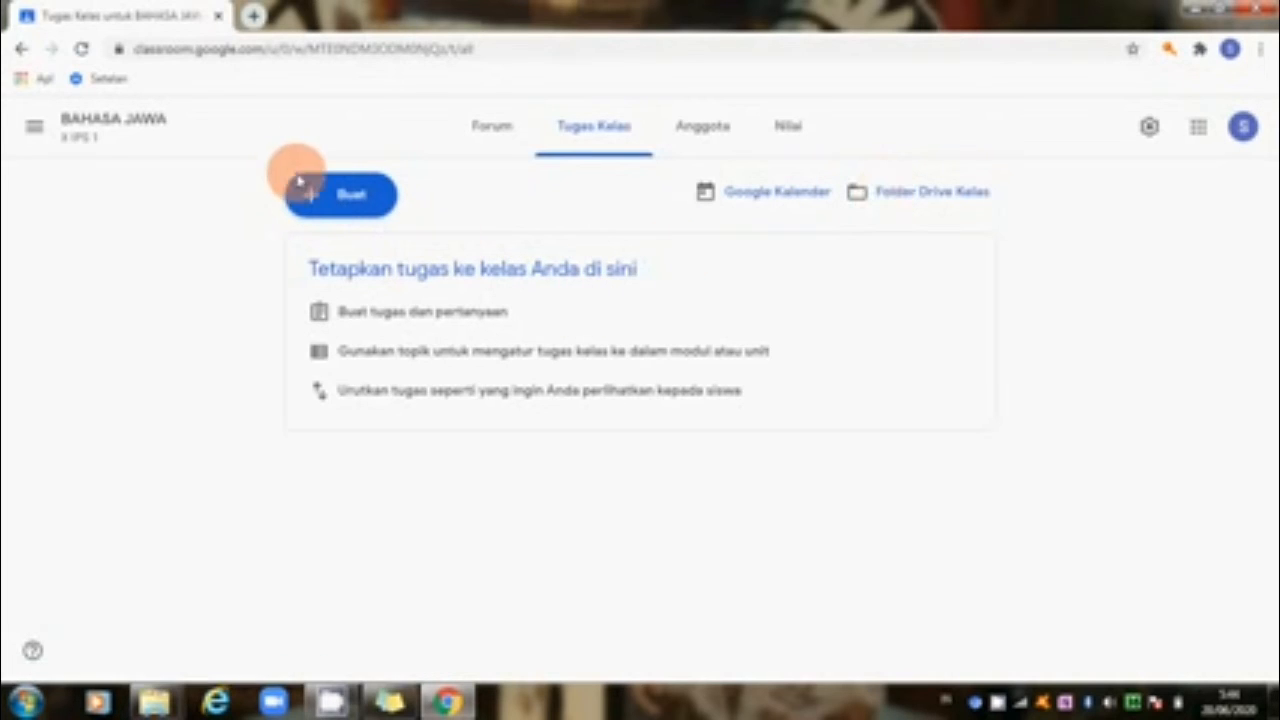
pyautogui.click(349, 206)
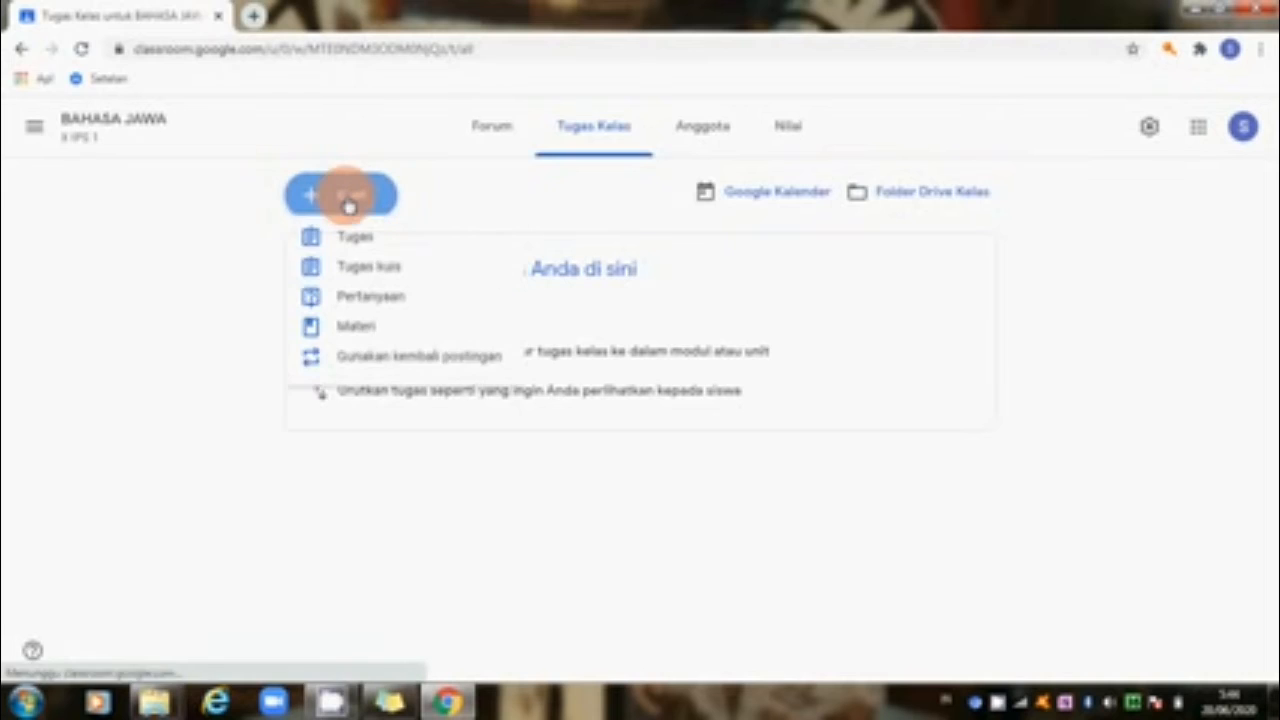
pyautogui.click(357, 252)
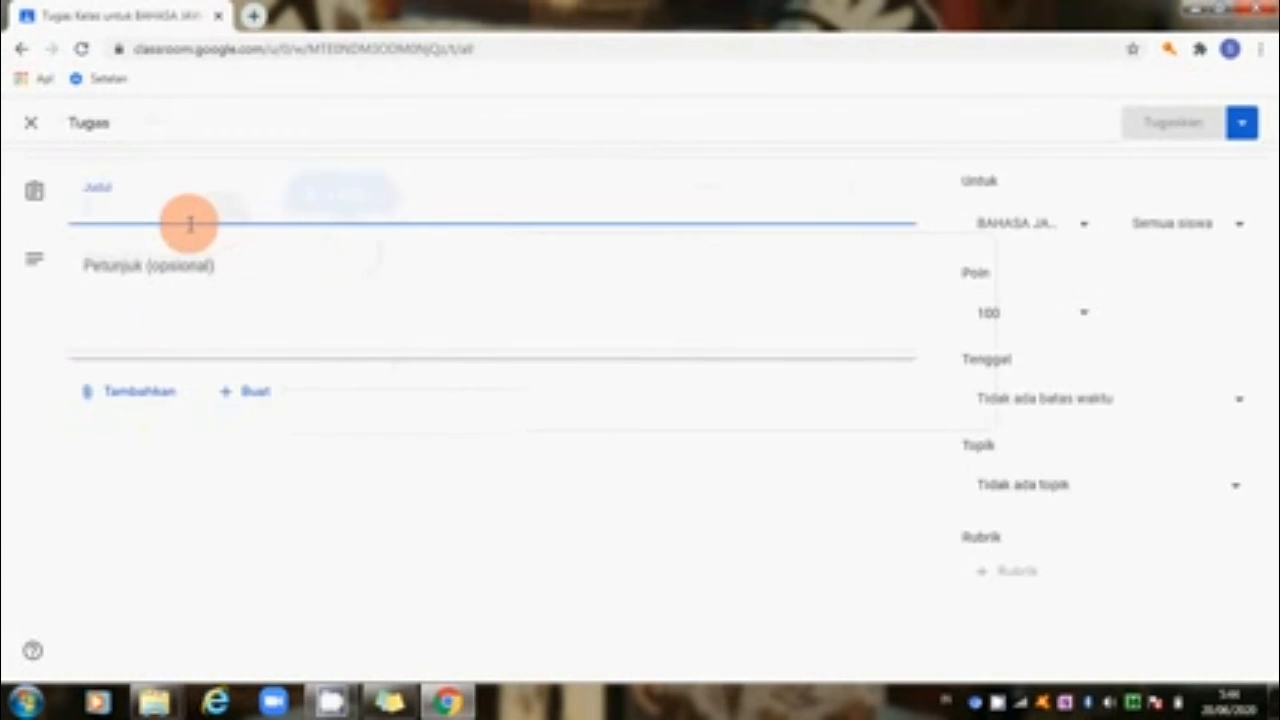
pyautogui.write('a')
pyautogui.press('BackSpace')
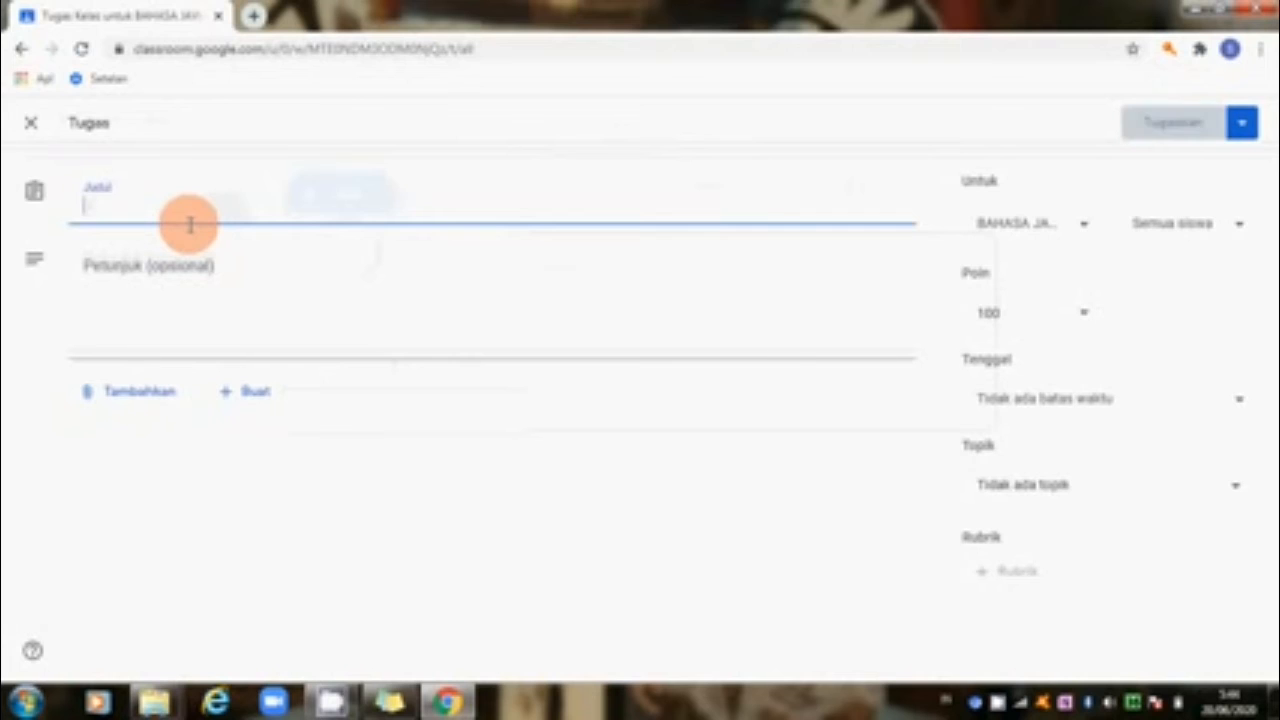
pyautogui.write('AKSARA JAWA')
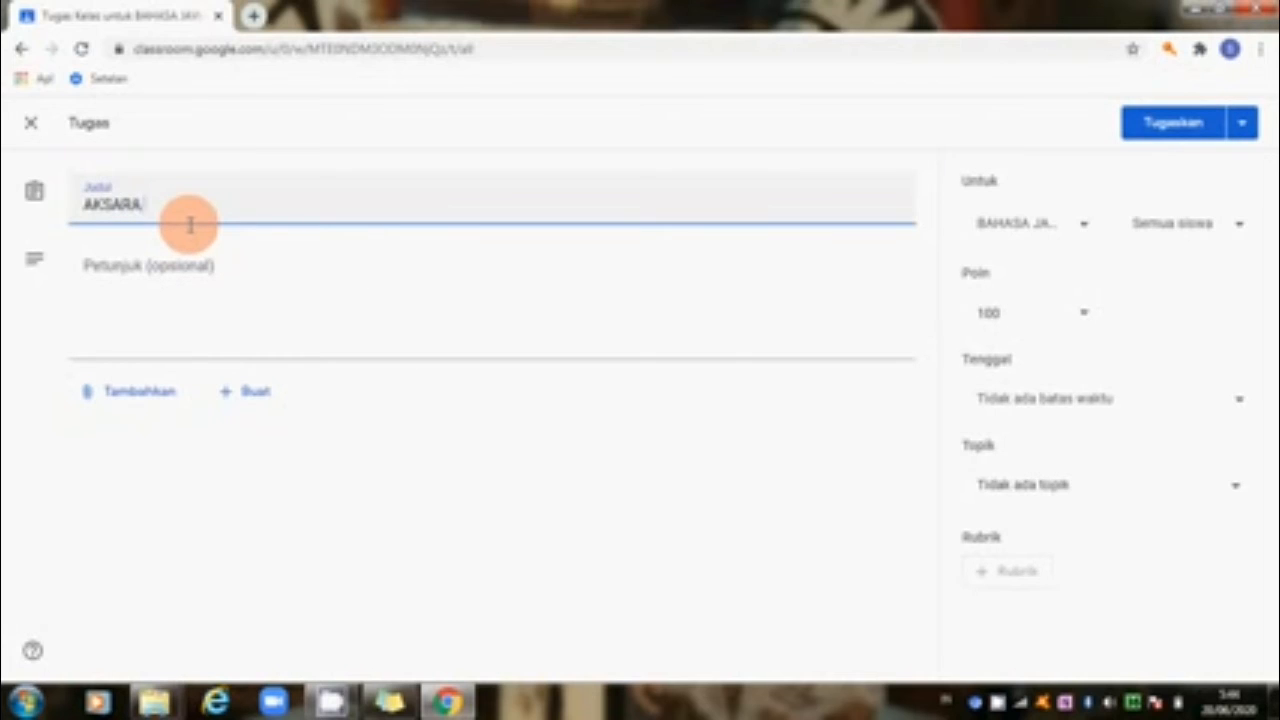
pyautogui.click(181, 263)
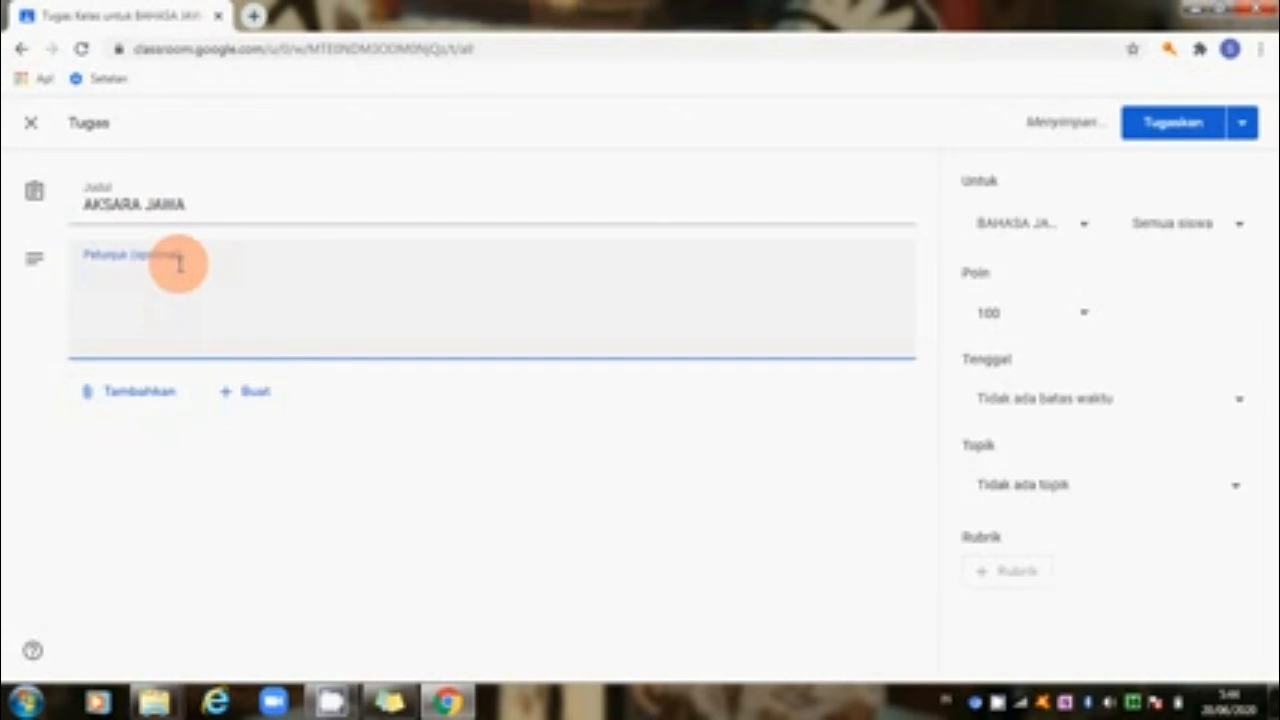
pyautogui.write('M')
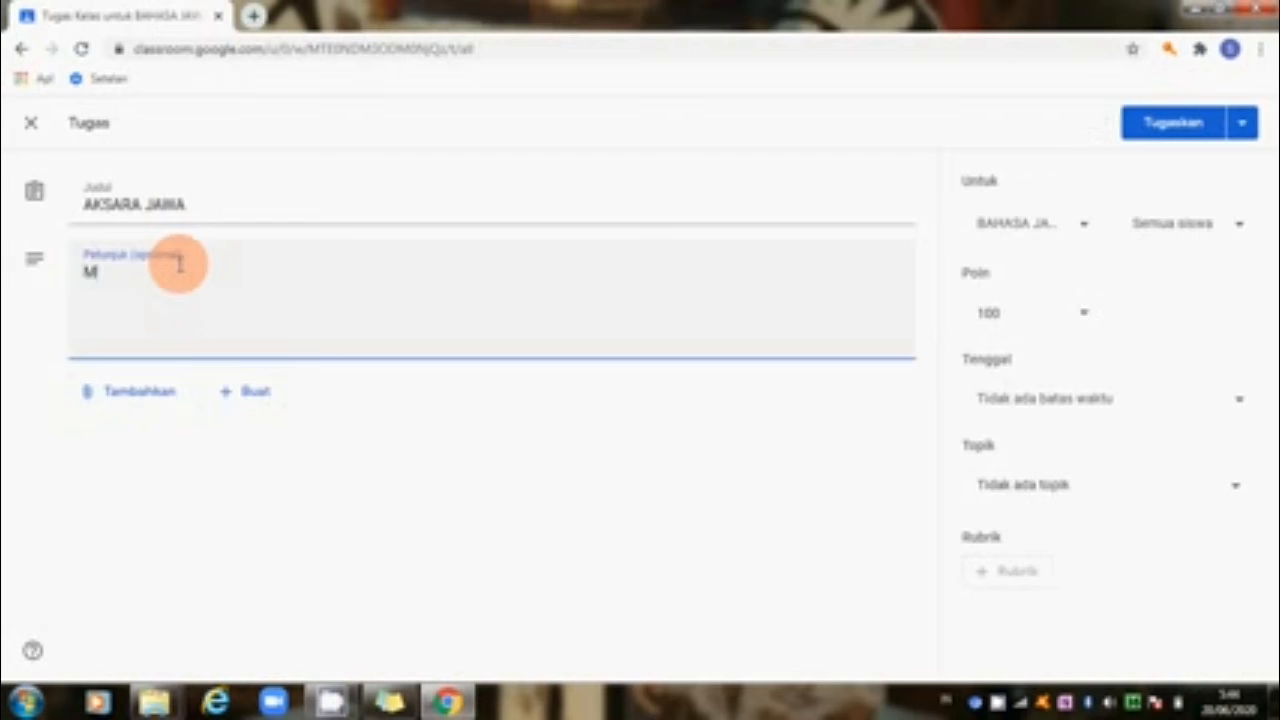
pyautogui.press('BackSpace')
pyautogui.write('SUGENG')
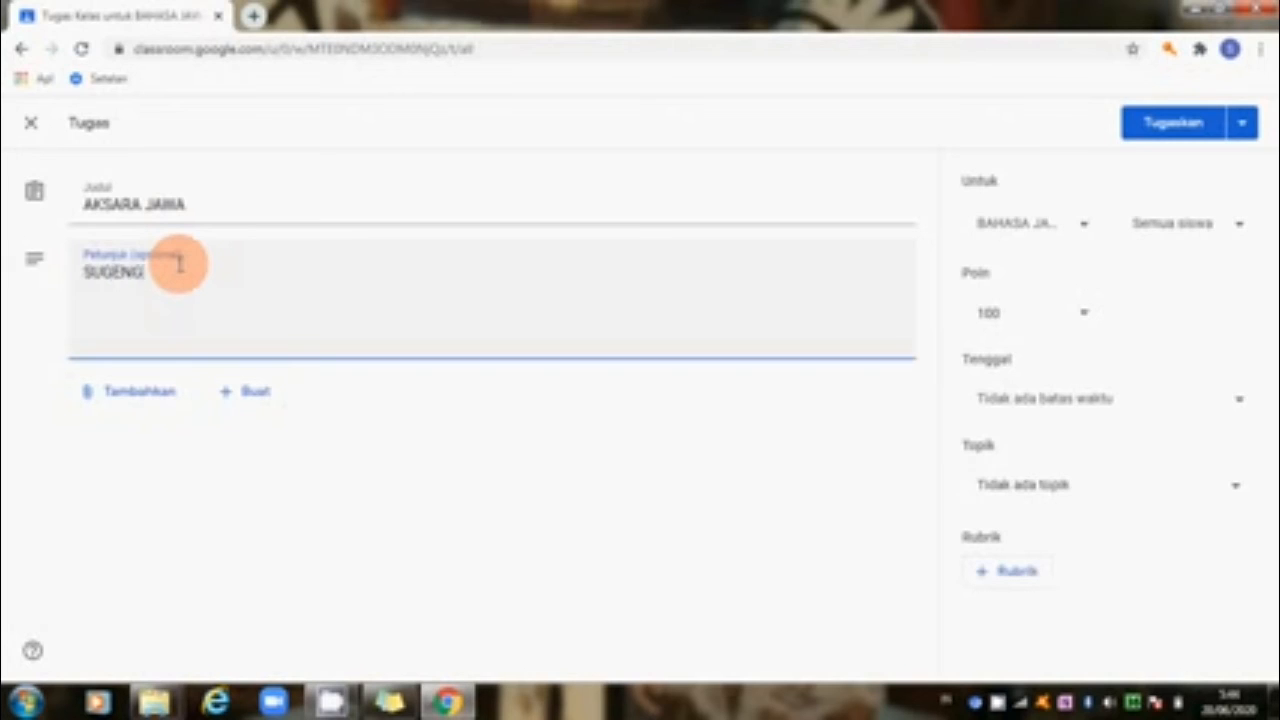
pyautogui.write(' MAKARYA')
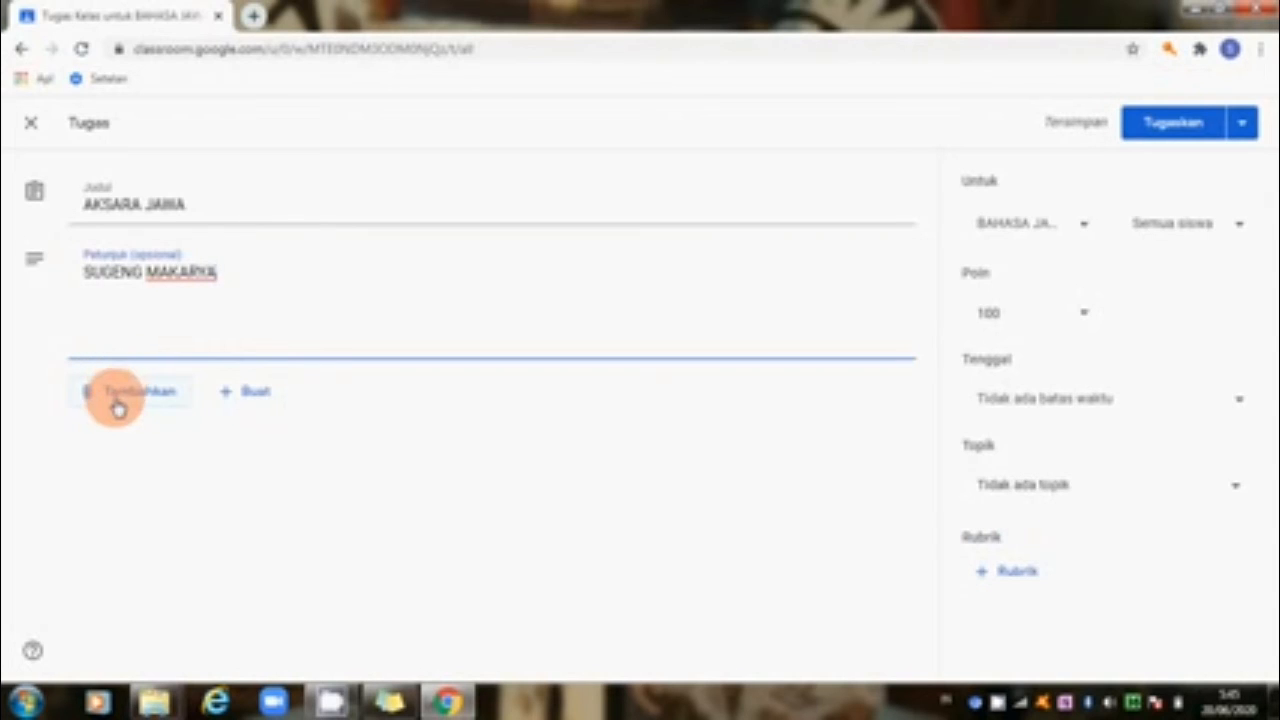
# Attach the Word document named after a student from the Downloads folder to the AKSARA JAWA assignment
pyautogui.click(117, 405)
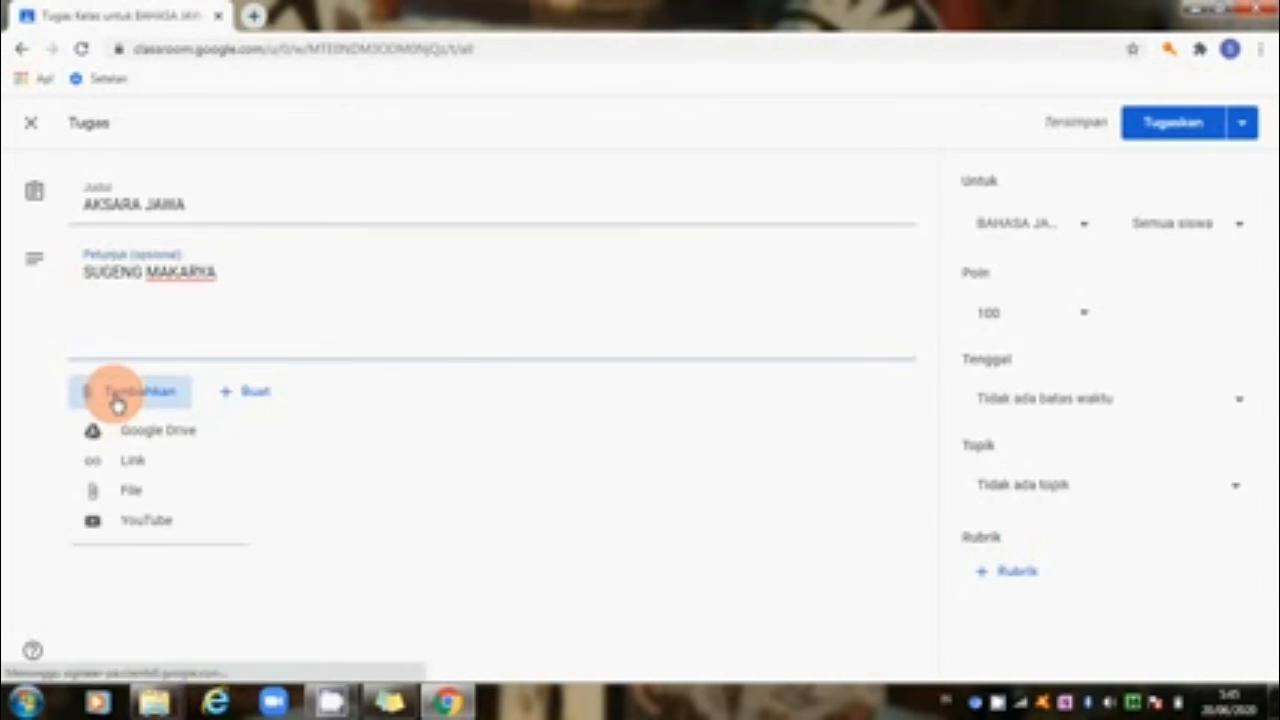
pyautogui.click(122, 498)
pyautogui.click(123, 498)
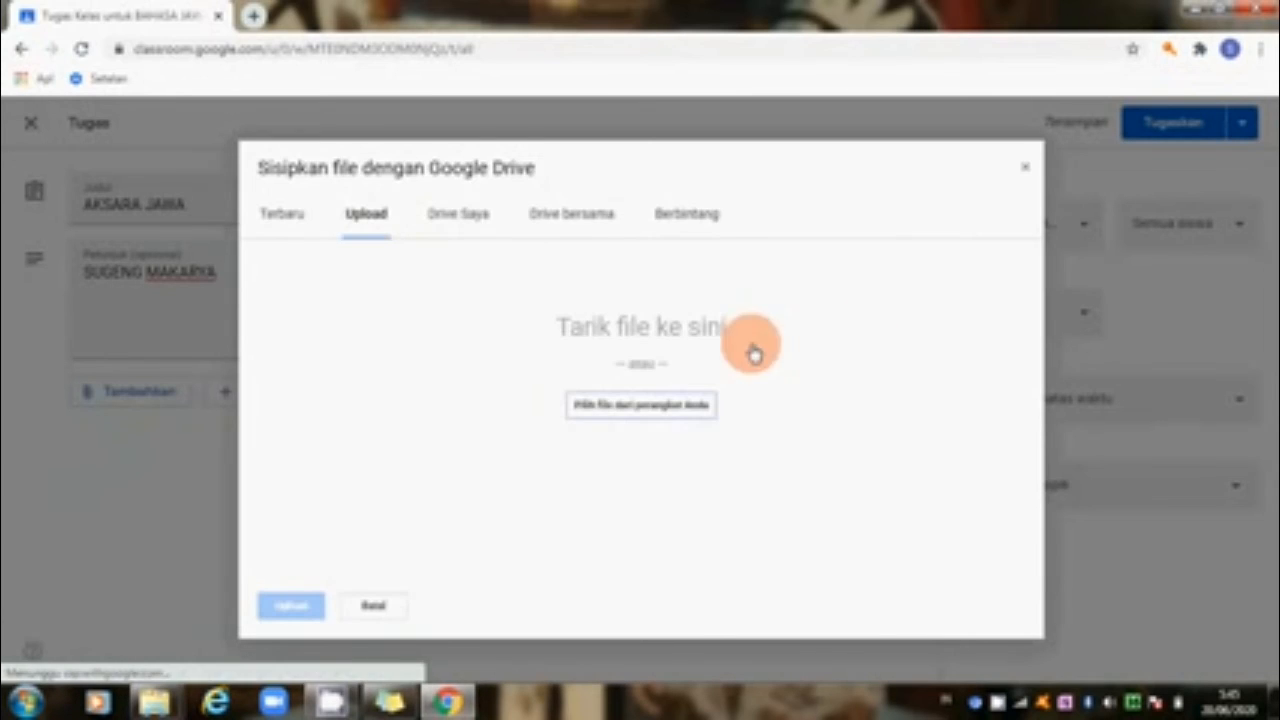
pyautogui.click(634, 418)
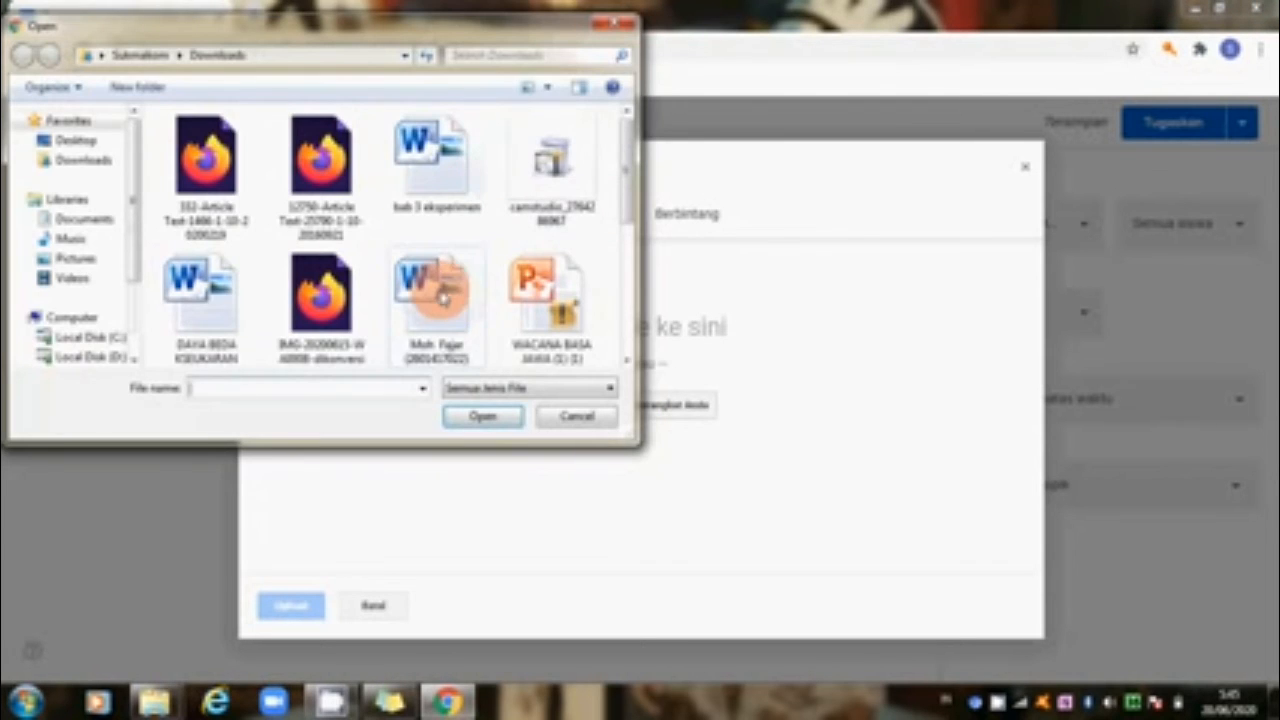
pyautogui.click(436, 298)
pyautogui.click(474, 418)
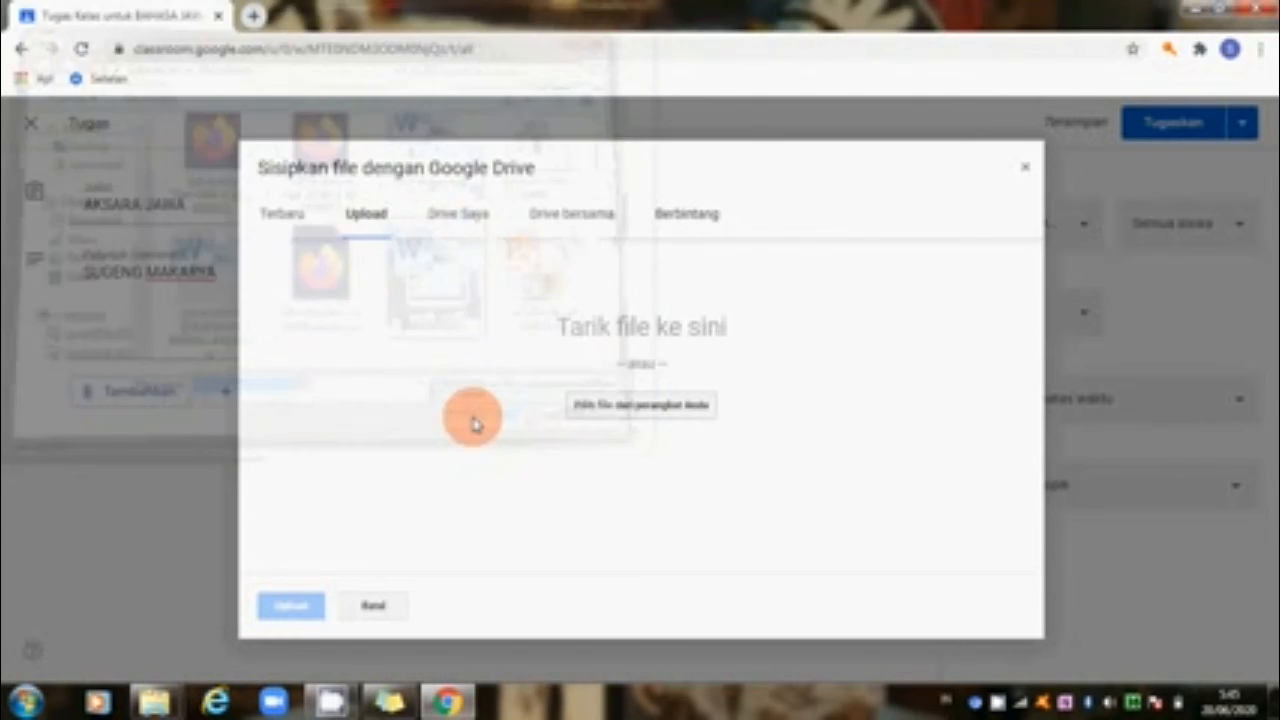
pyautogui.click(291, 608)
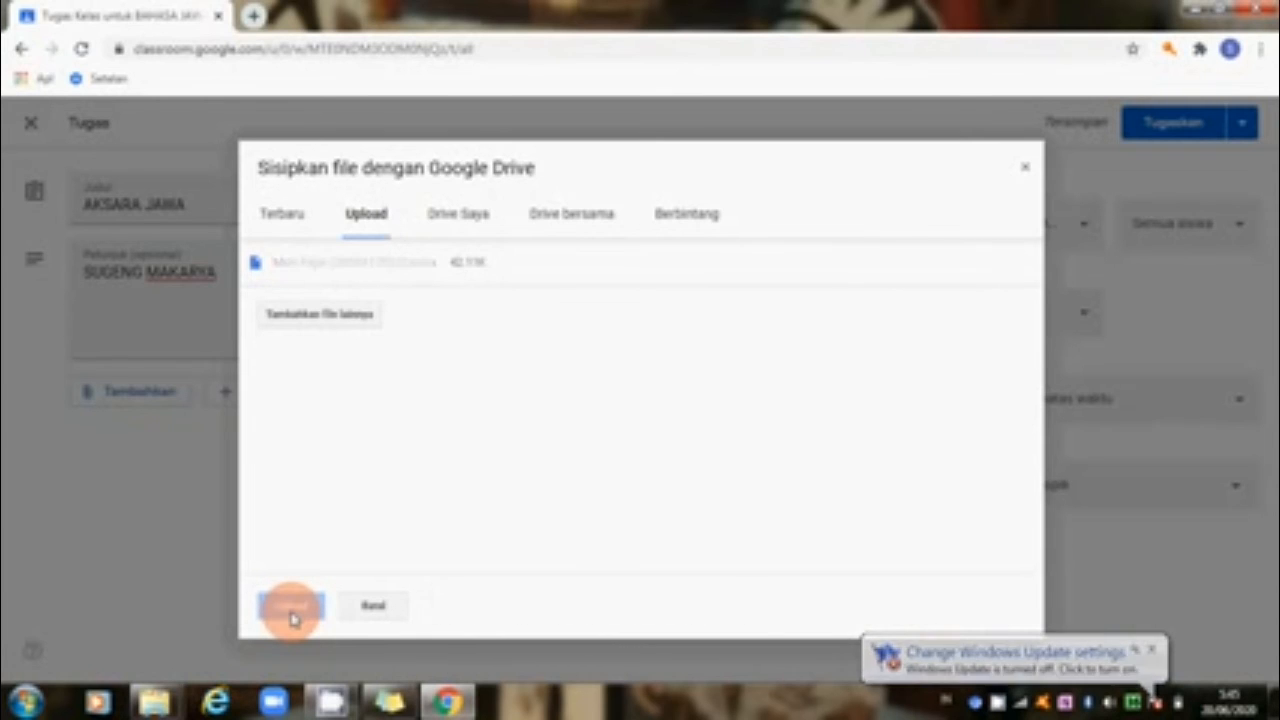
pyautogui.click(292, 607)
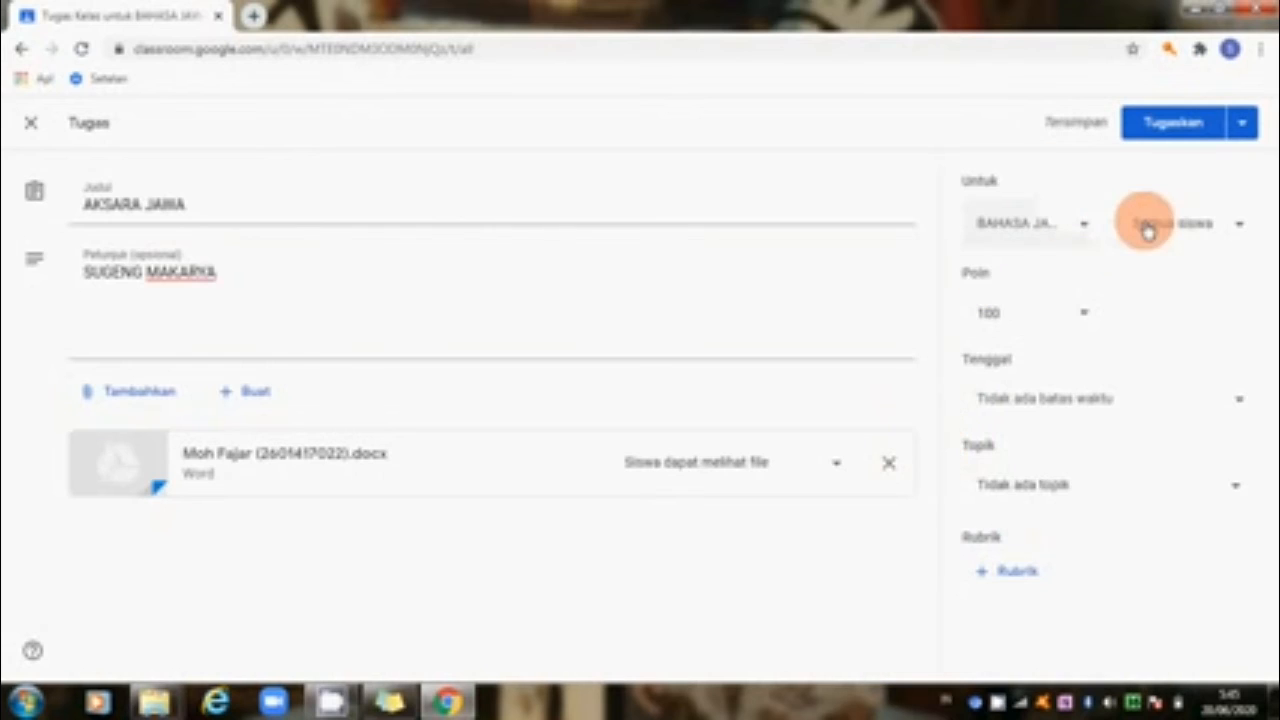
# Try the Tidak dinilai option for the assignment's points and return the value to 100
pyautogui.click(1086, 323)
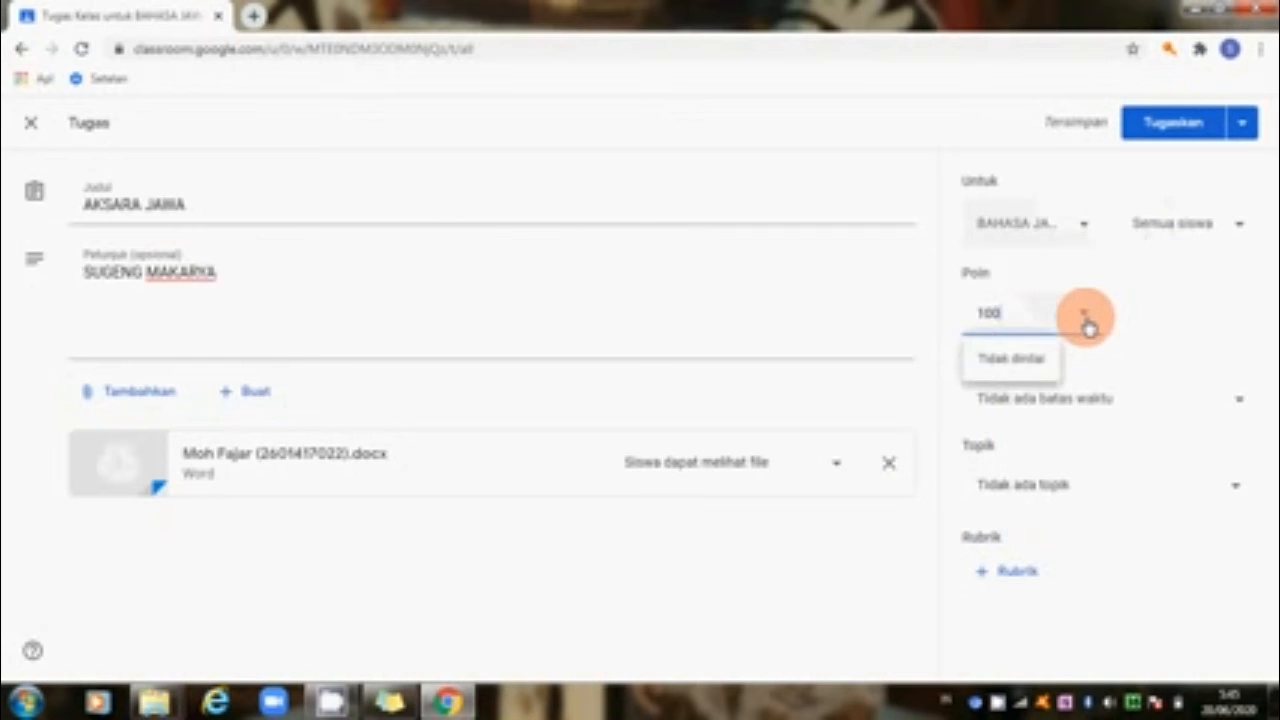
pyautogui.click(1020, 364)
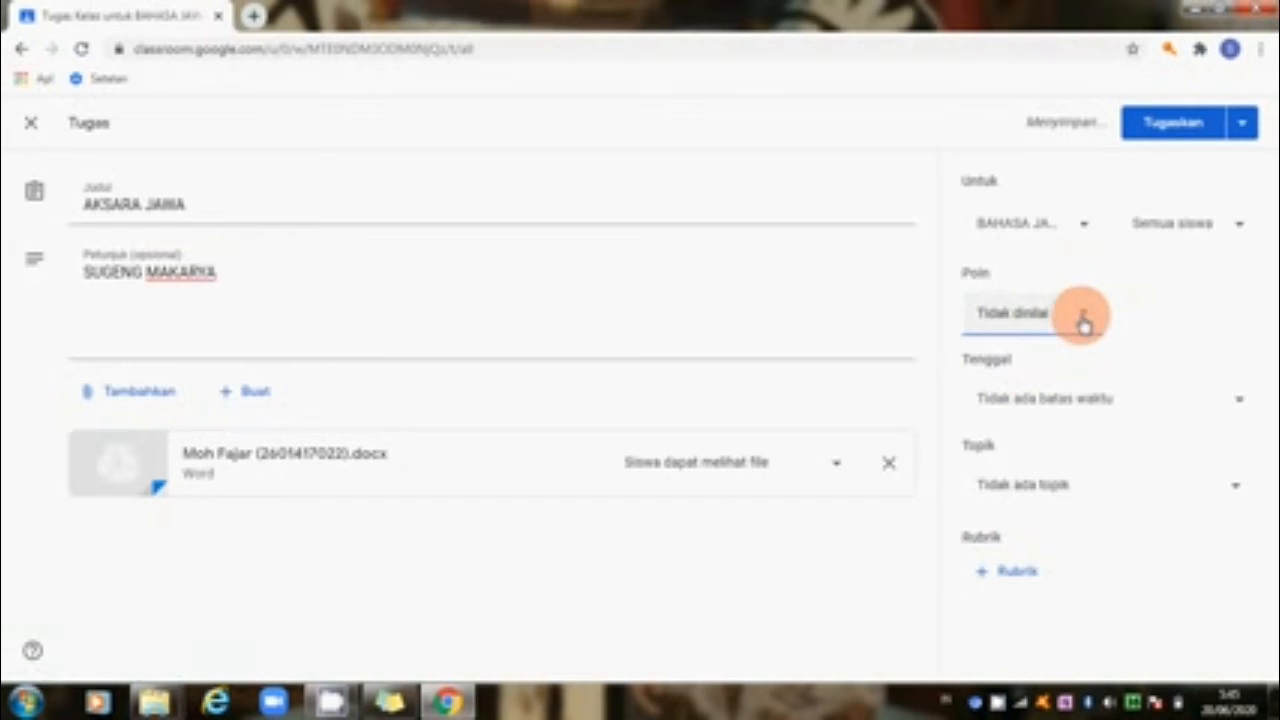
pyautogui.click(1050, 312)
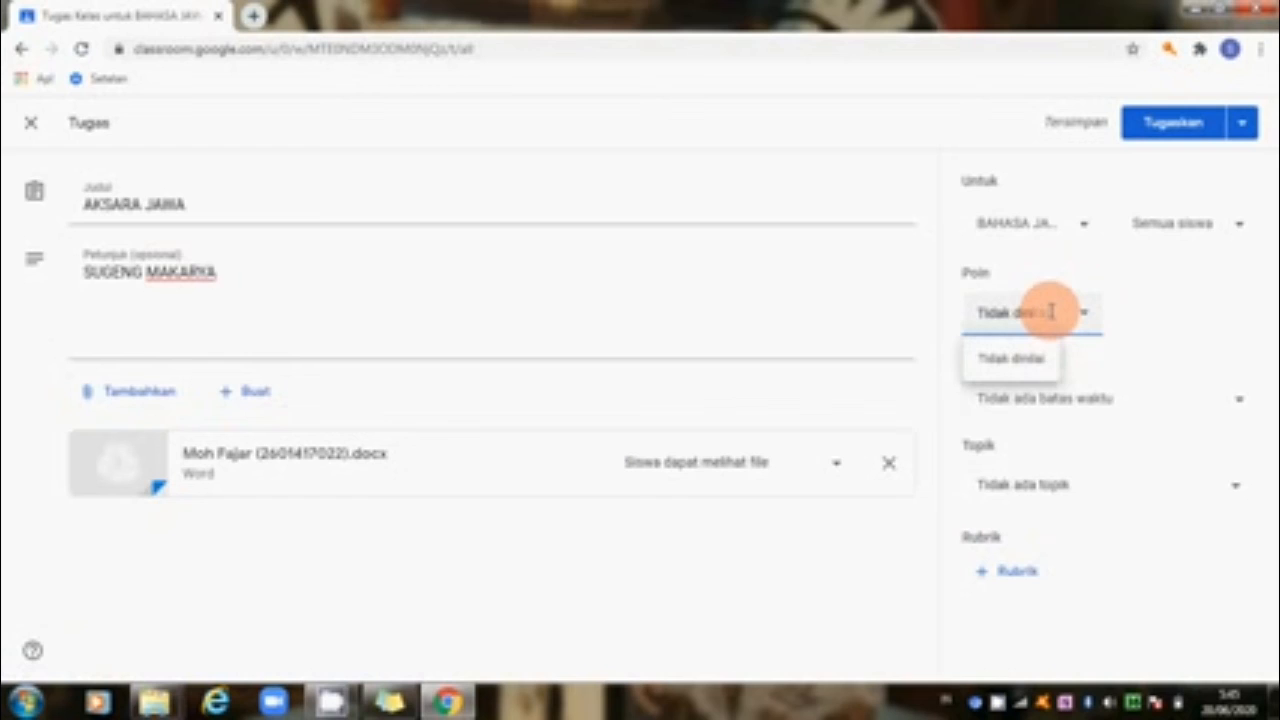
pyautogui.press('BackSpace')
pyautogui.click(1137, 354)
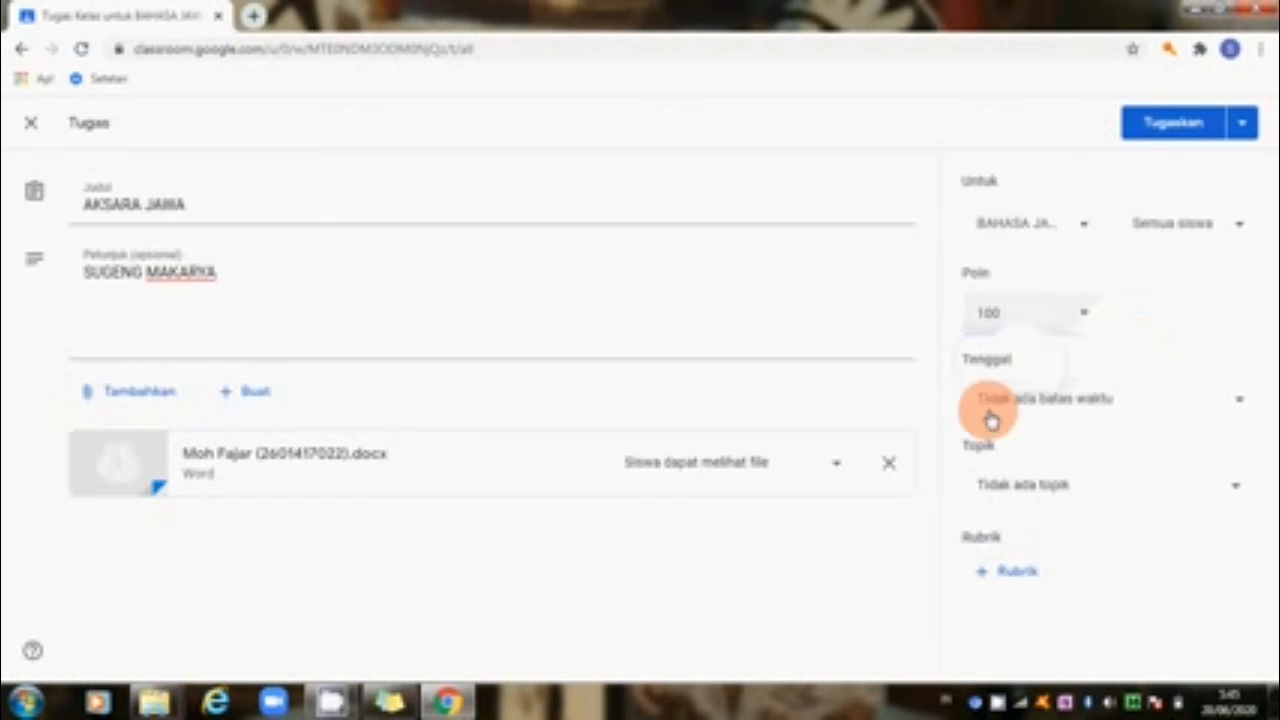
# Set the assignment's due date to 27 Jun 2020 at 23.59 and assign it to the class
pyautogui.click(1240, 403)
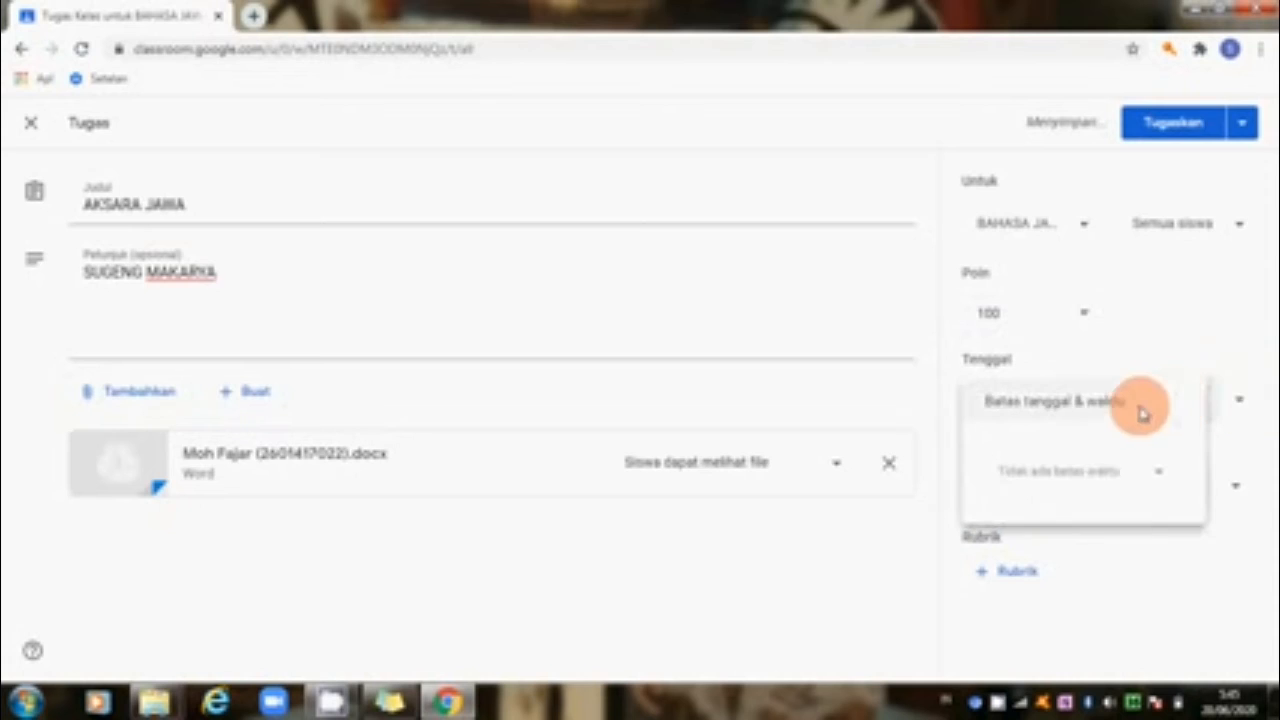
pyautogui.click(1096, 484)
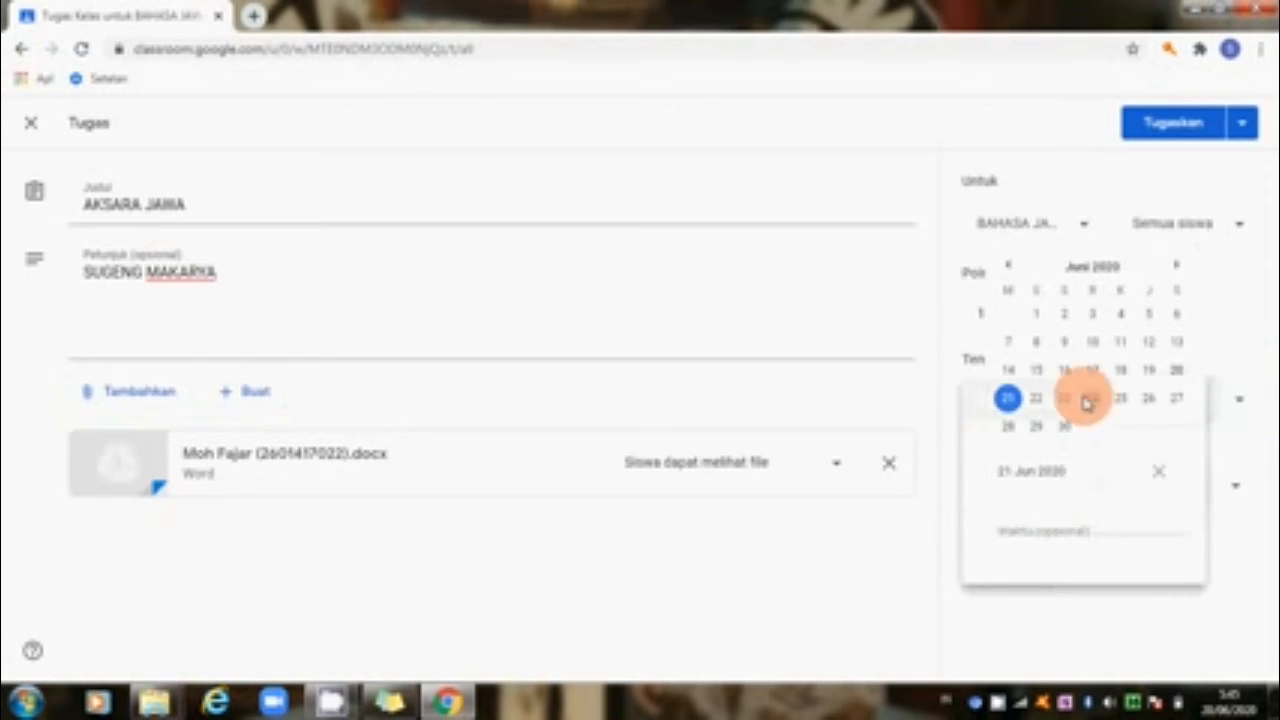
pyautogui.click(1178, 400)
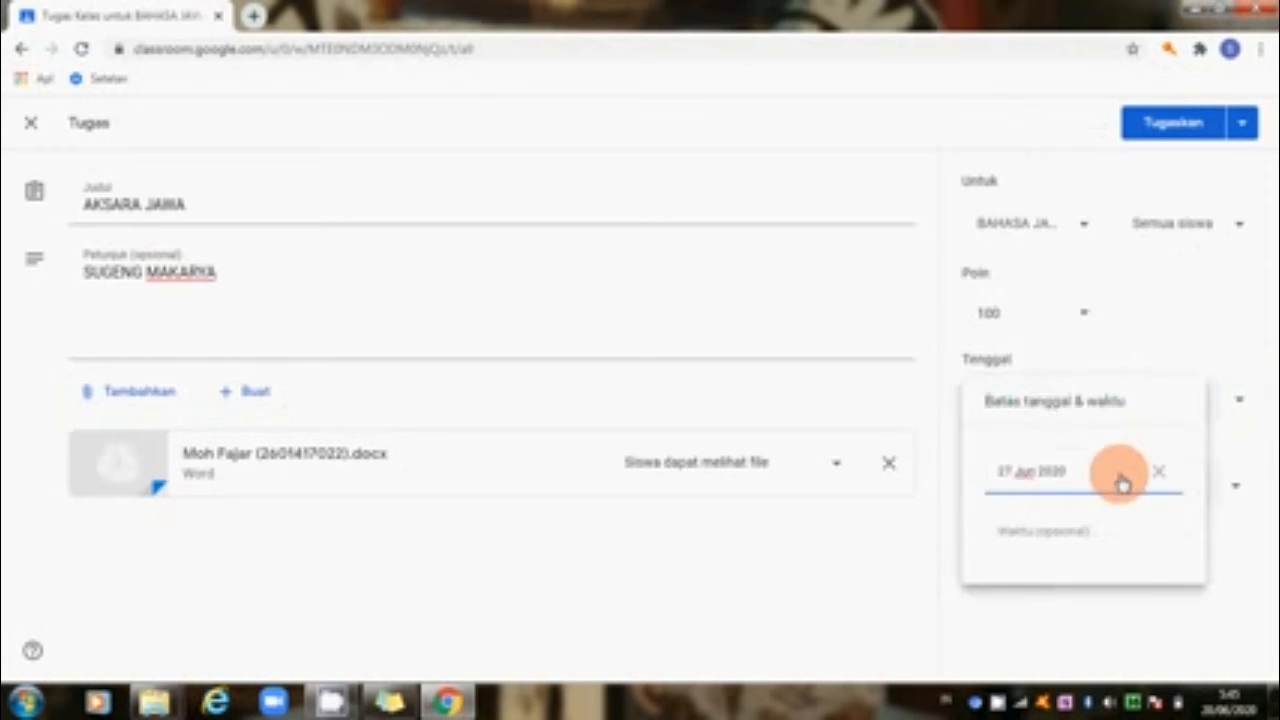
pyautogui.click(1088, 536)
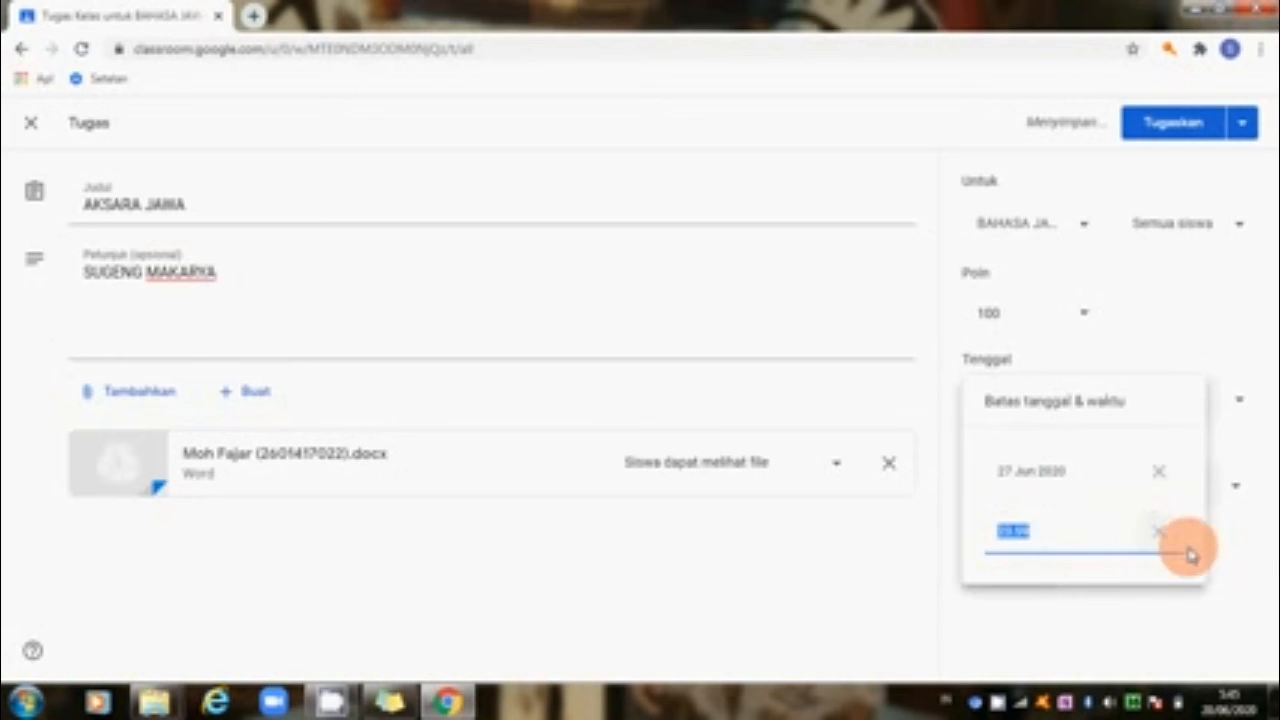
pyautogui.click(1240, 551)
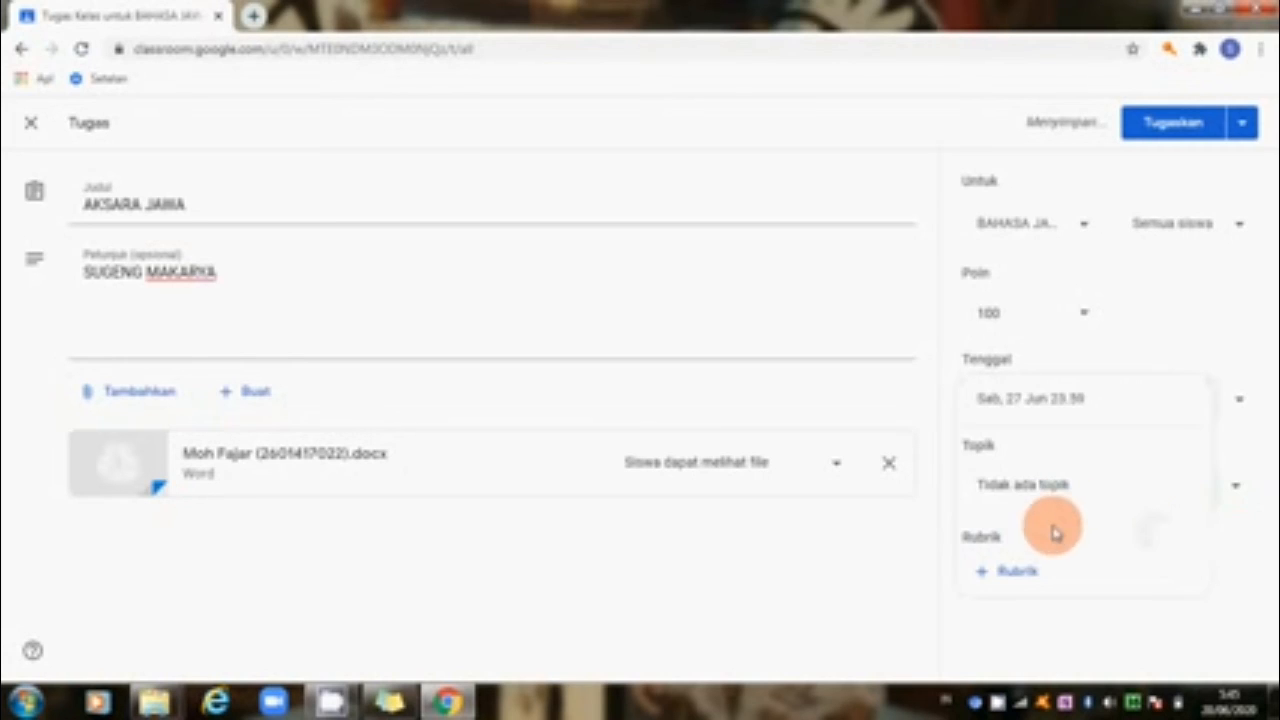
pyautogui.click(1165, 128)
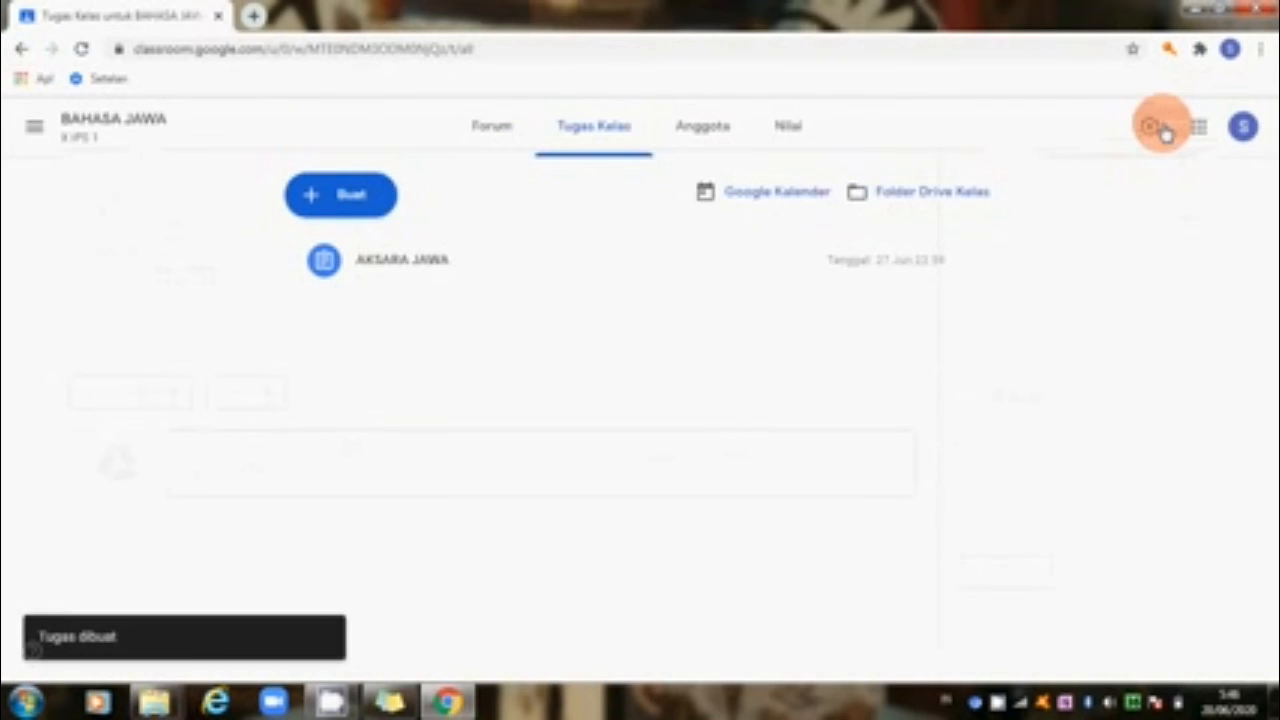
pyautogui.click(324, 212)
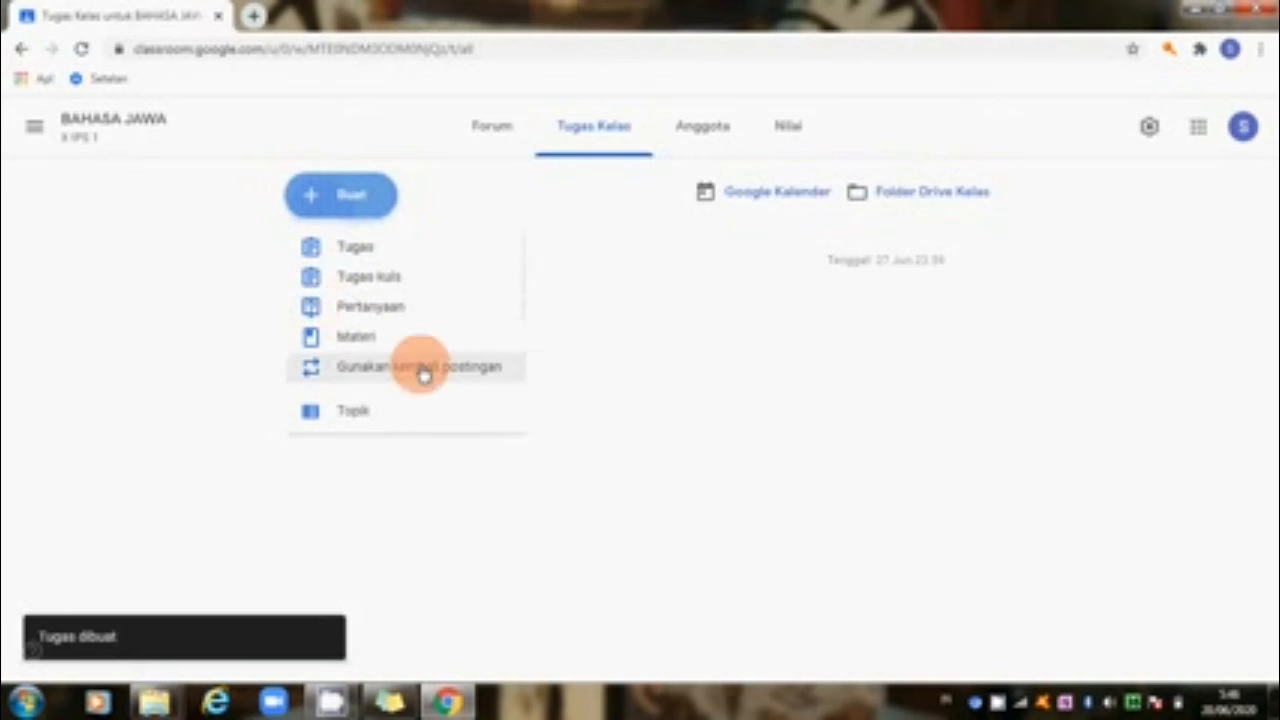
pyautogui.click(626, 465)
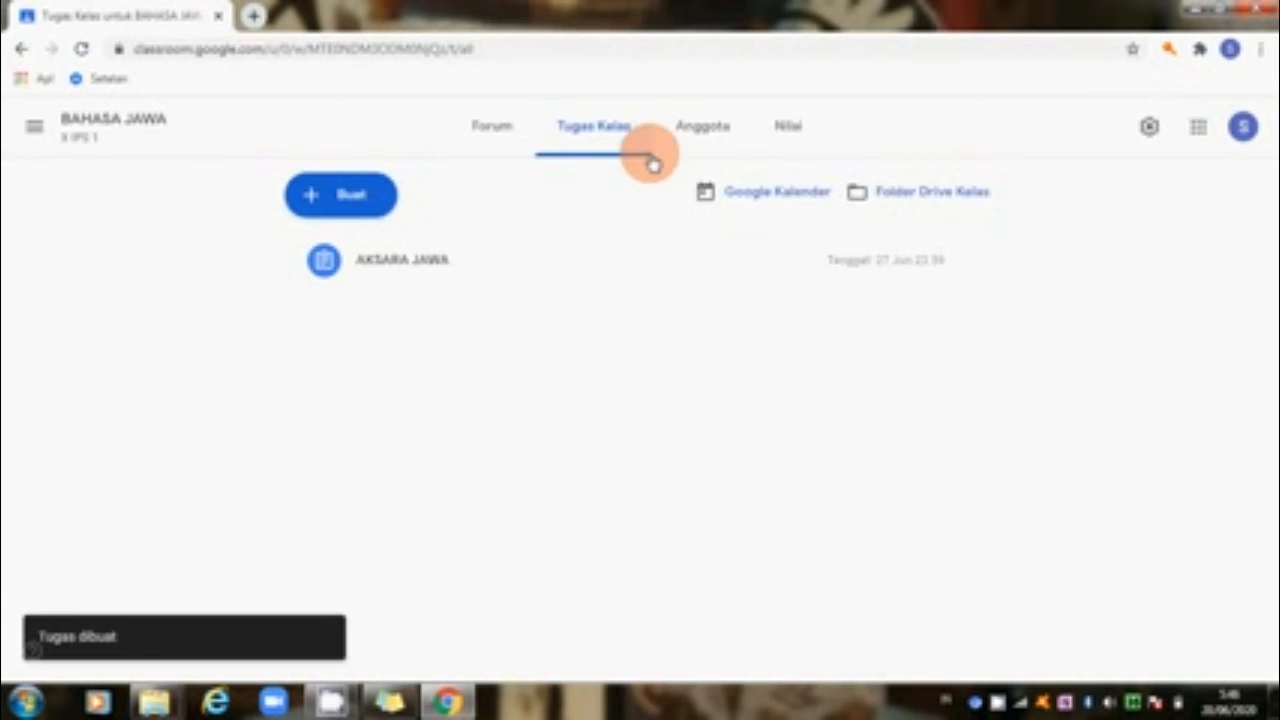
# Invite a student to the class from the members page by searching for PAT and selecting the suggested e-mail address
pyautogui.click(706, 145)
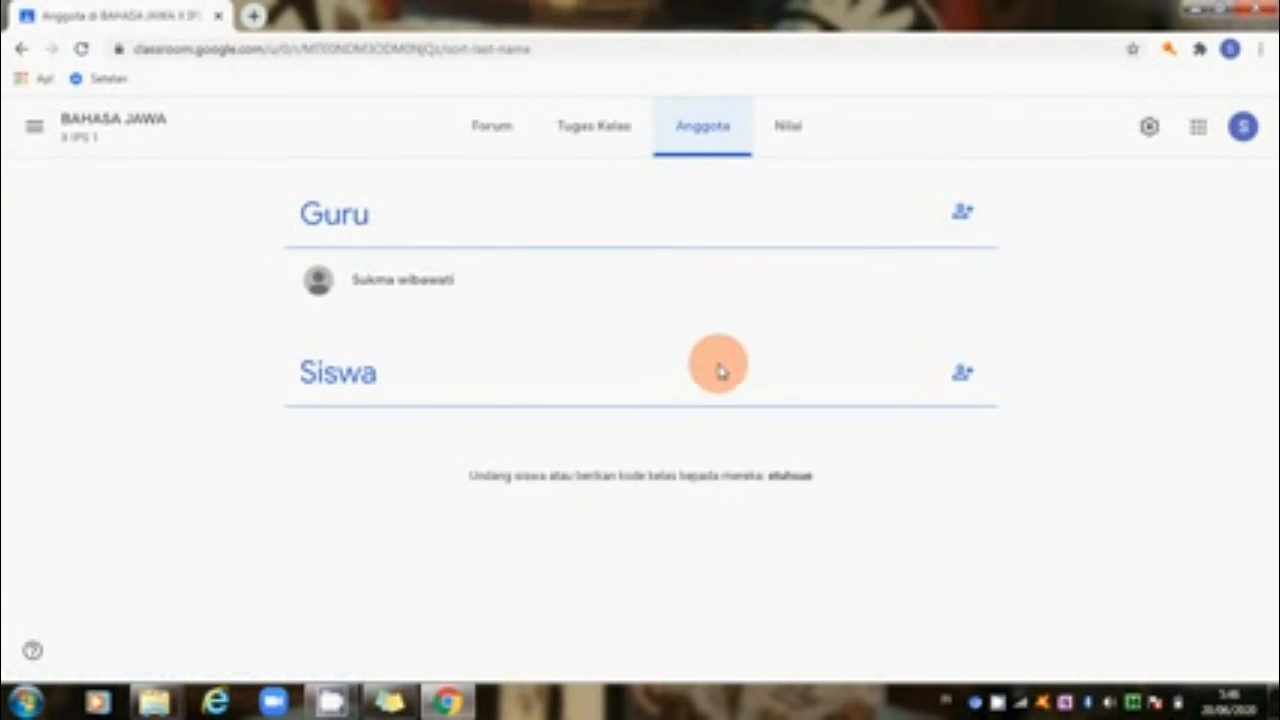
pyautogui.click(963, 376)
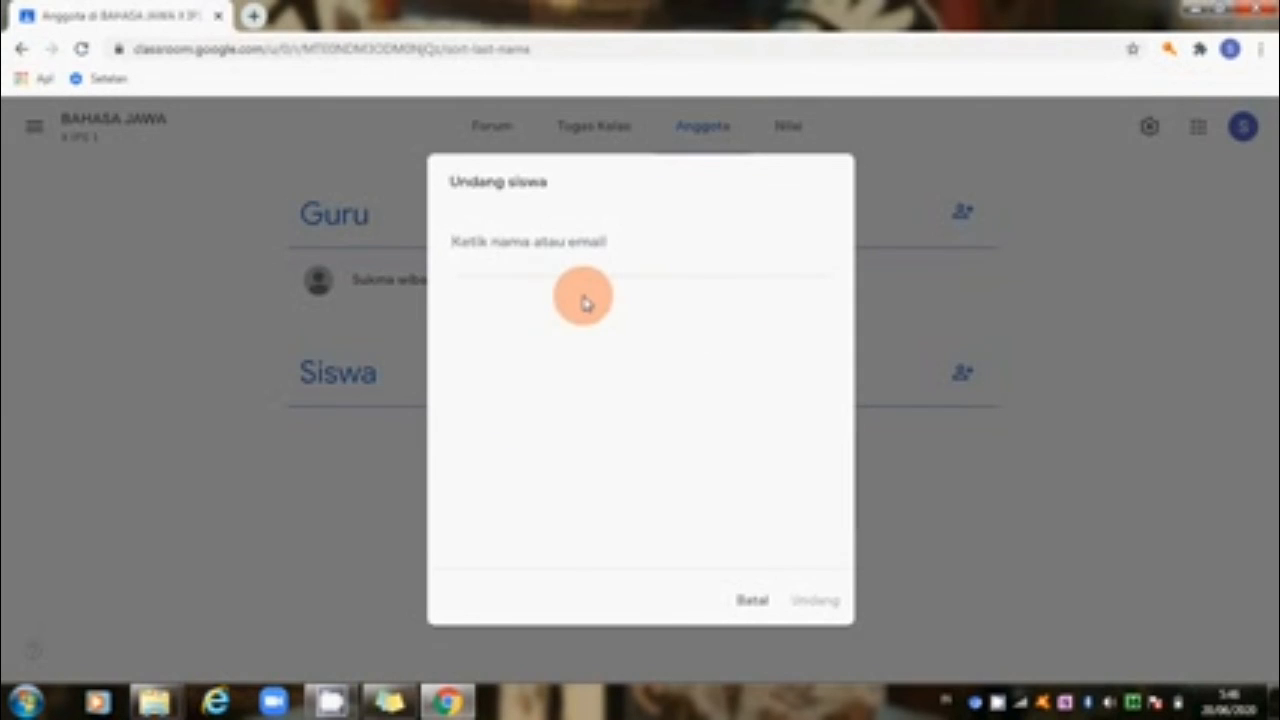
pyautogui.write('P')
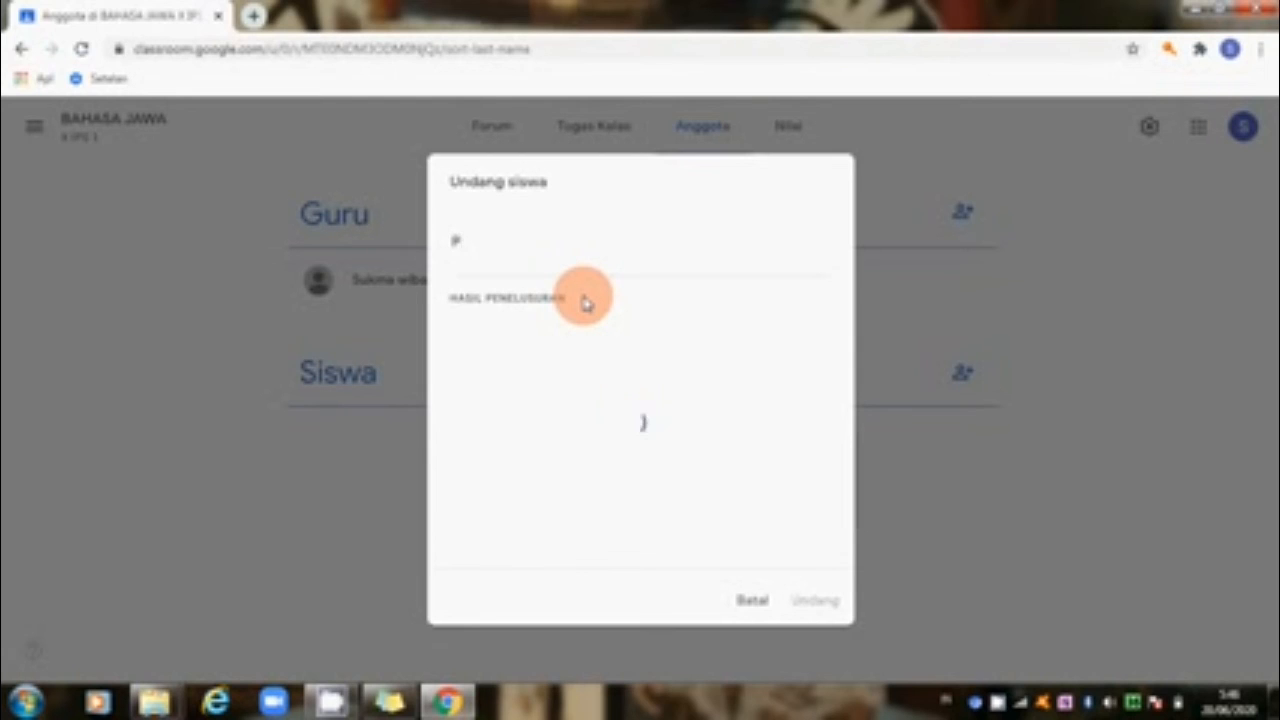
pyautogui.write('AT')
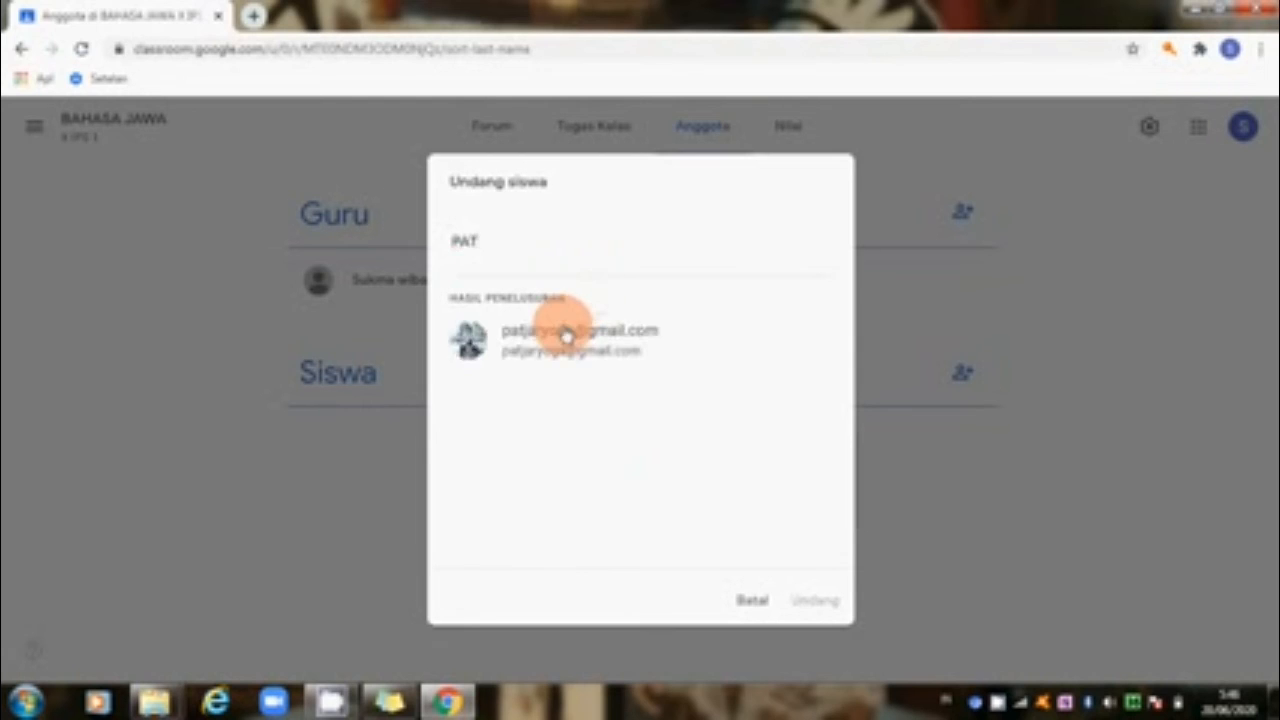
pyautogui.click(557, 340)
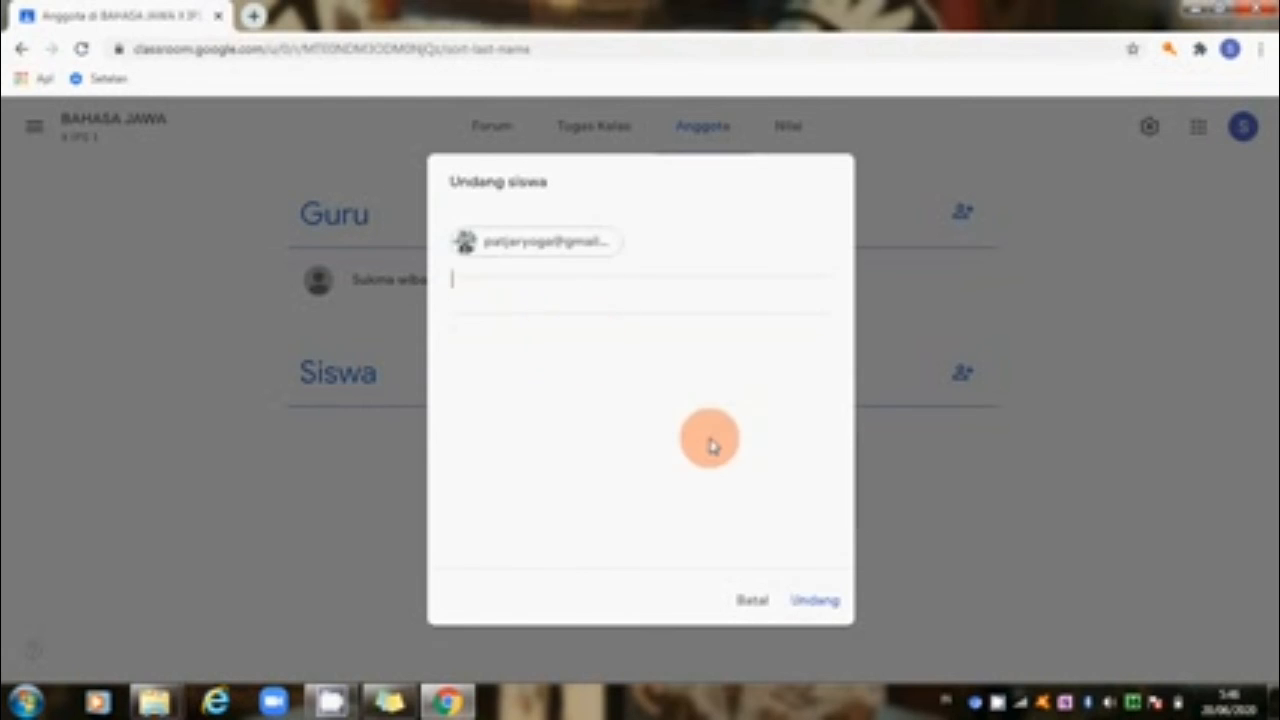
pyautogui.click(816, 604)
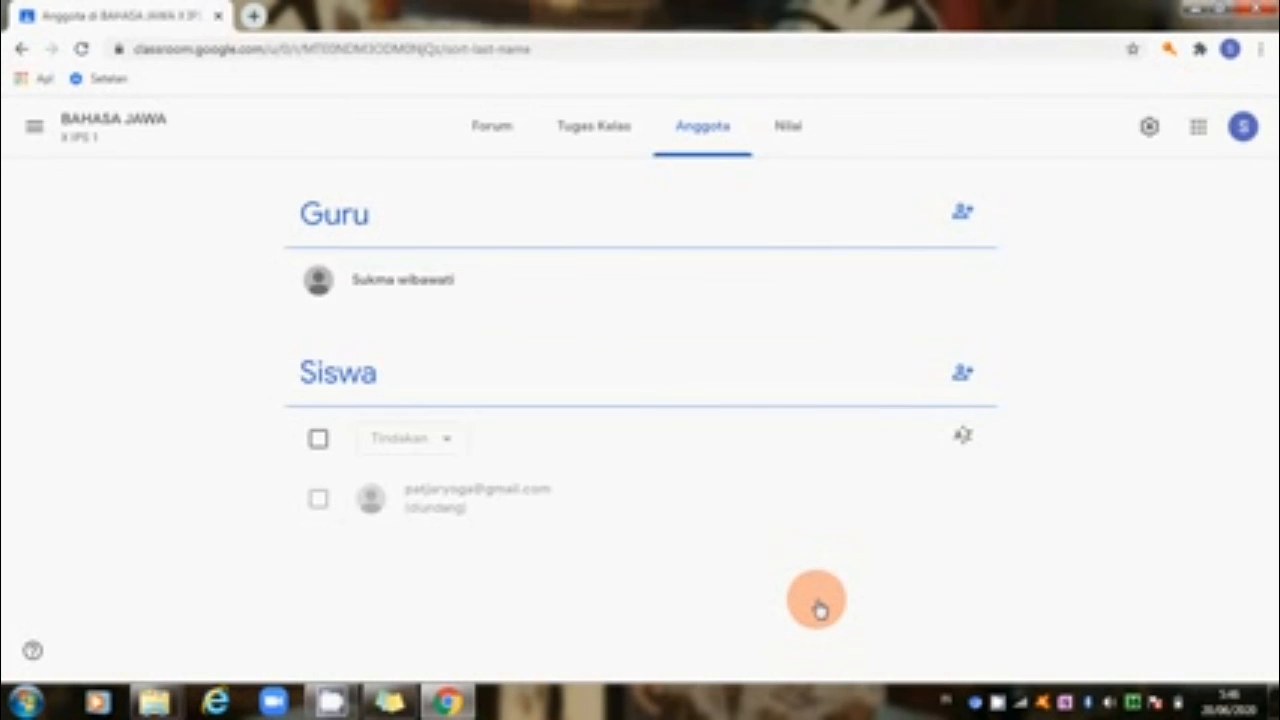
# Look at the class's grades page and review the profile and notification options in the Classroom settings
pyautogui.click(791, 143)
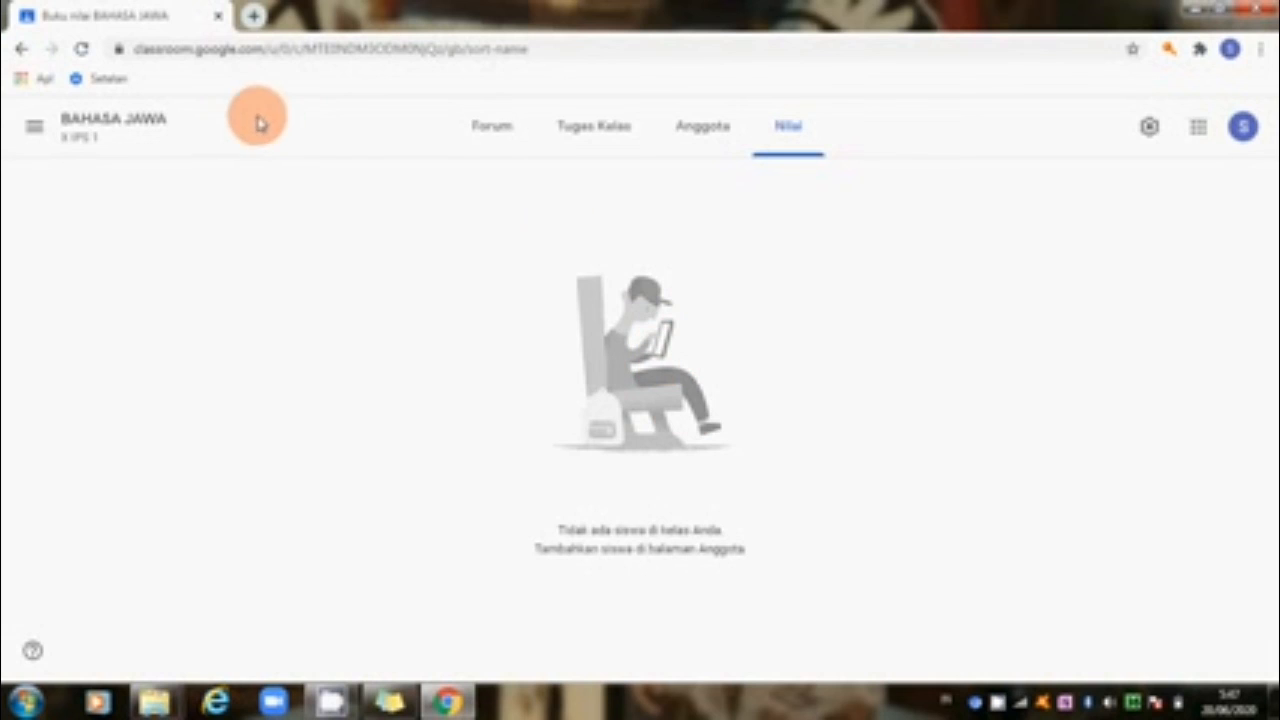
pyautogui.click(36, 133)
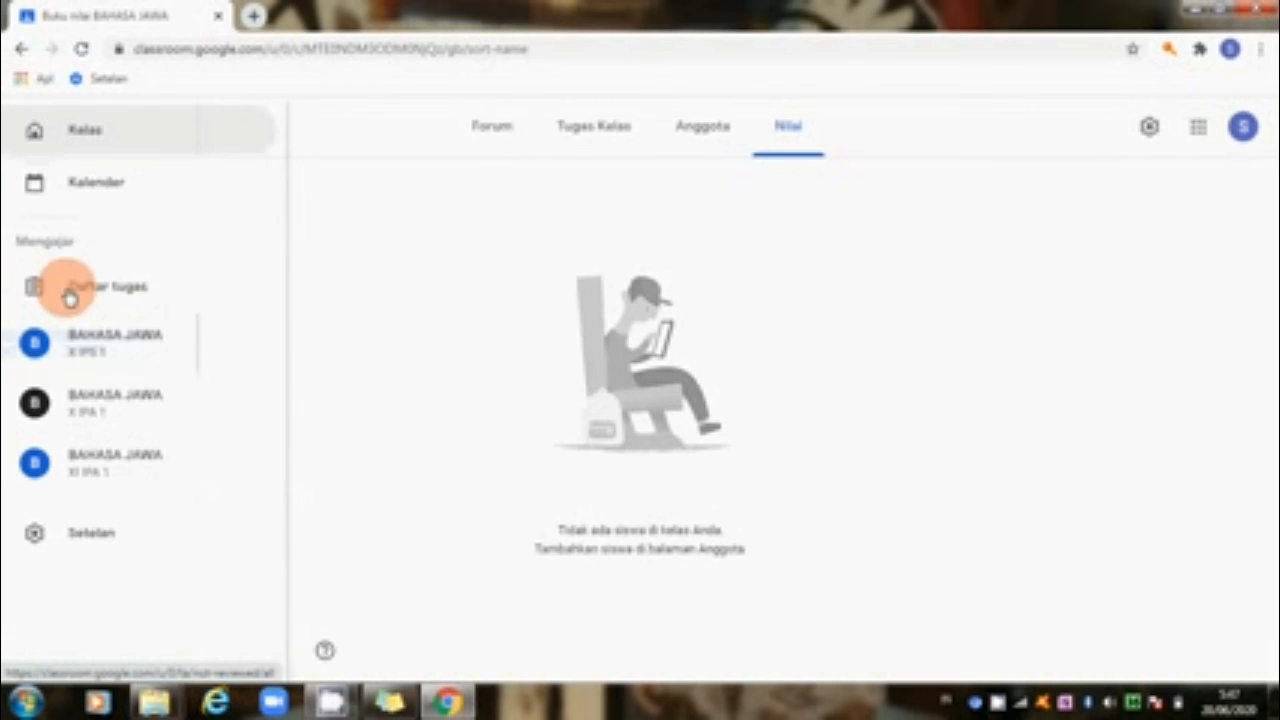
pyautogui.click(86, 543)
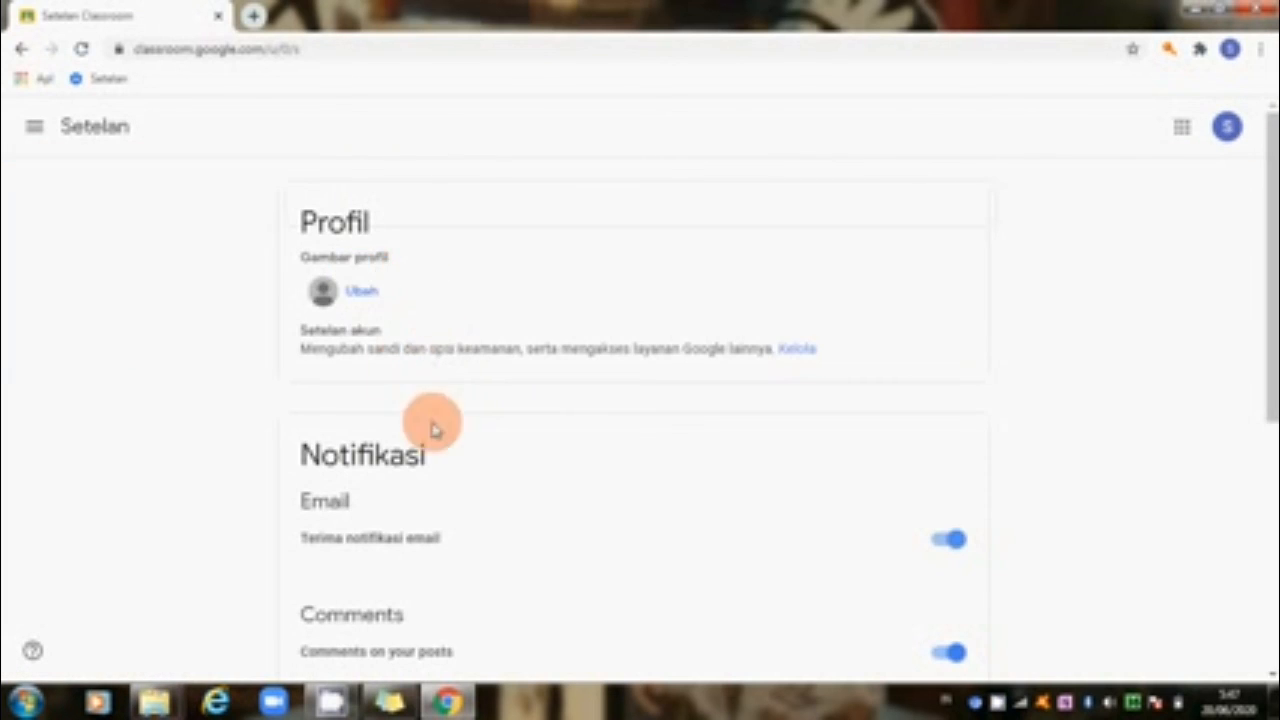
pyautogui.scroll(-1, 441, 440)
pyautogui.scroll(-4, 441, 443)
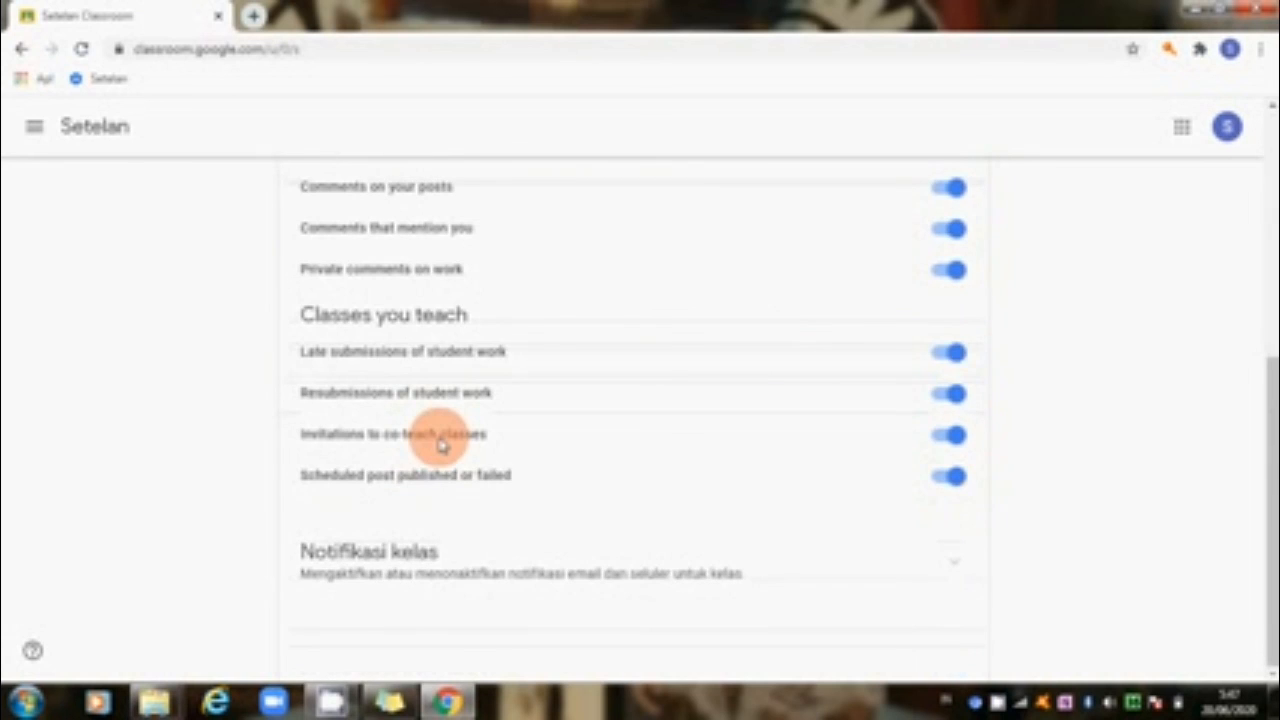
pyautogui.scroll(5, 441, 443)
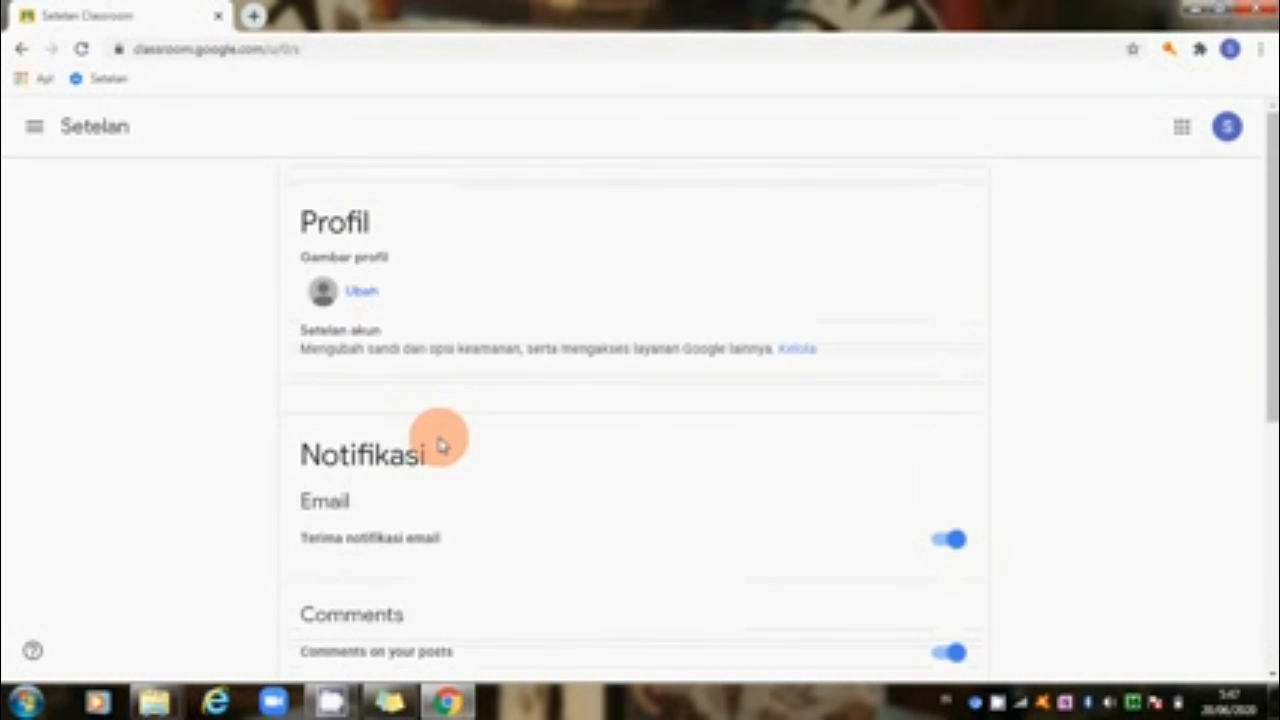
# Return to the overview of all classes
pyautogui.click(38, 132)
pyautogui.click(86, 138)
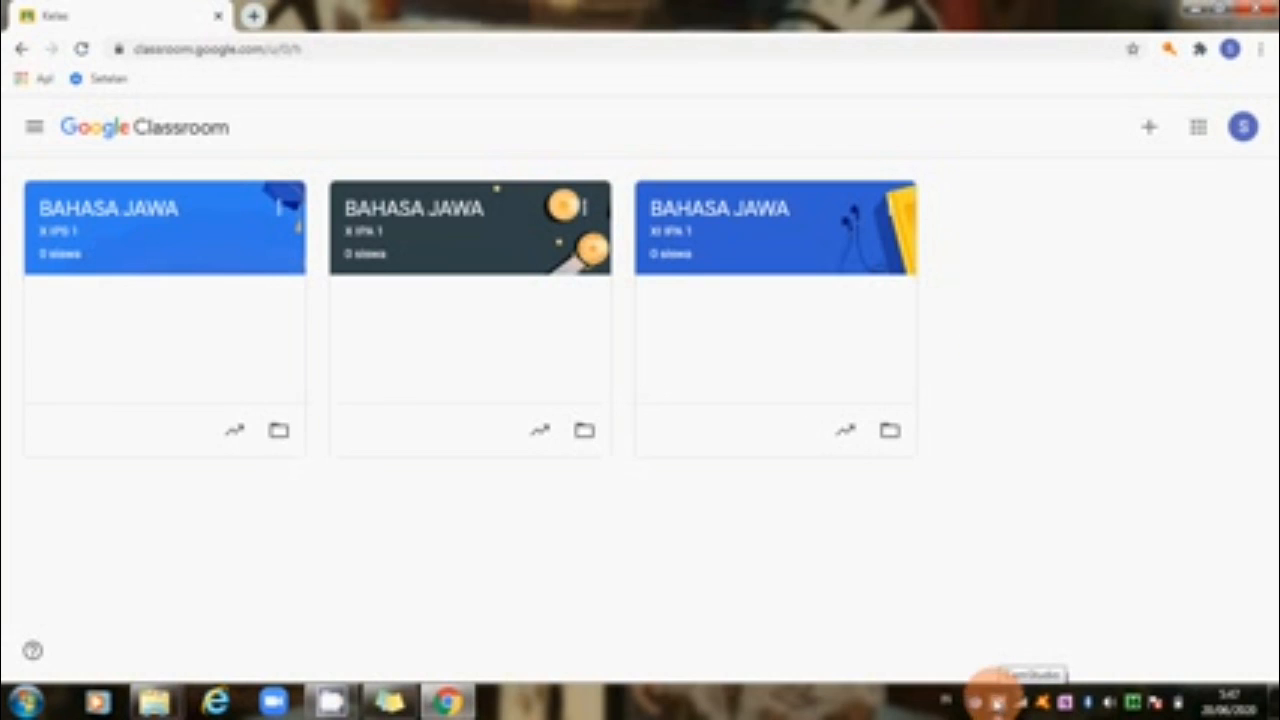
pyautogui.rightClick(1000, 706)
pyautogui.click(1034, 657)
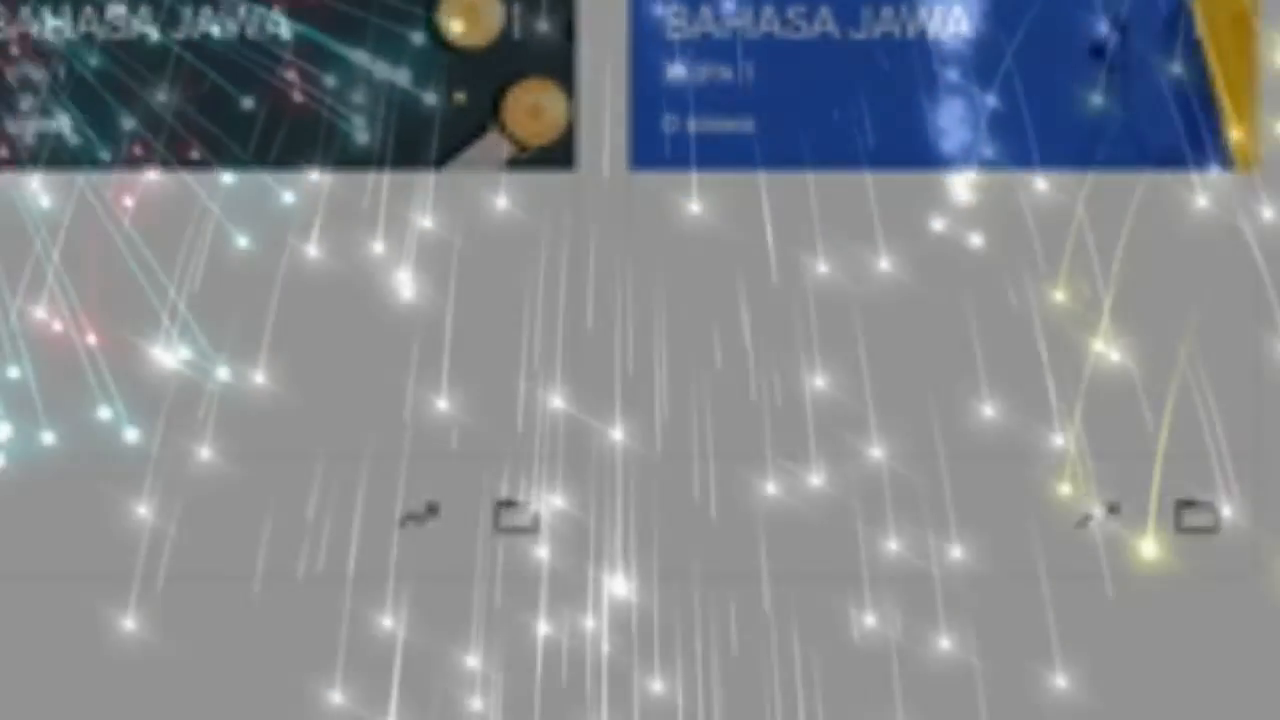